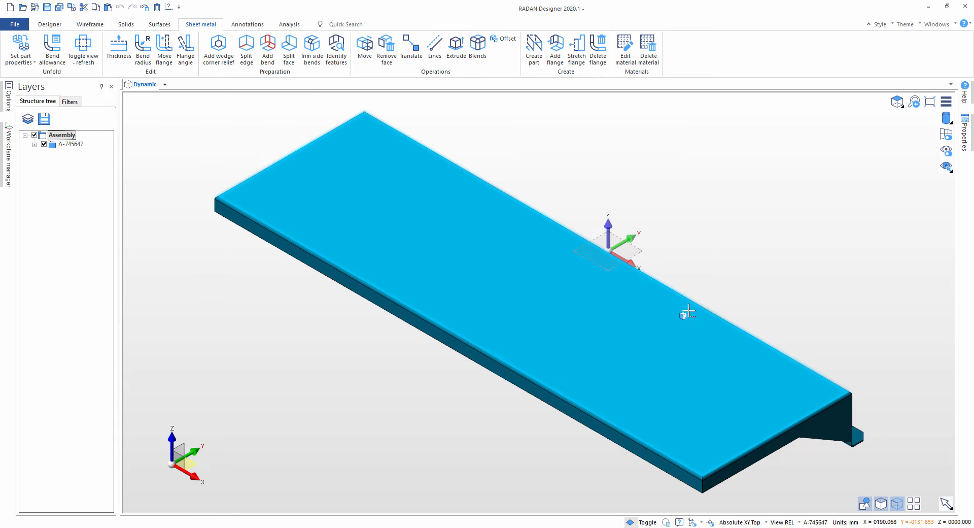
Add a wedge corner relief with a 3 mm offset where the front lip meets the first end flange.
middle_drag(685, 315, 602, 163)
scroll(571, 326, up, 10)
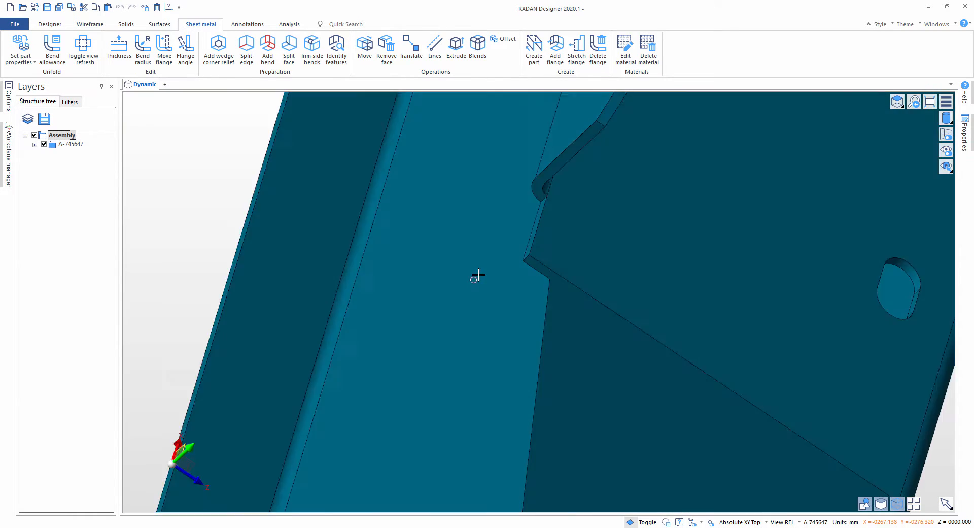
scroll(435, 244, down, 8)
middle_drag(434, 243, 424, 289)
scroll(516, 301, up, 4)
mouse_move(516, 301)
middle_down()
mouse_move(592, 272)
mouse_move(570, 228)
mouse_move(242, 342)
mouse_move(387, 396)
mouse_move(452, 359)
mouse_move(456, 306)
mouse_move(599, 321)
mouse_move(602, 342)
mouse_move(464, 229)
mouse_move(463, 278)
mouse_move(345, 249)
mouse_move(337, 285)
mouse_move(447, 307)
mouse_move(427, 289)
middle_up()
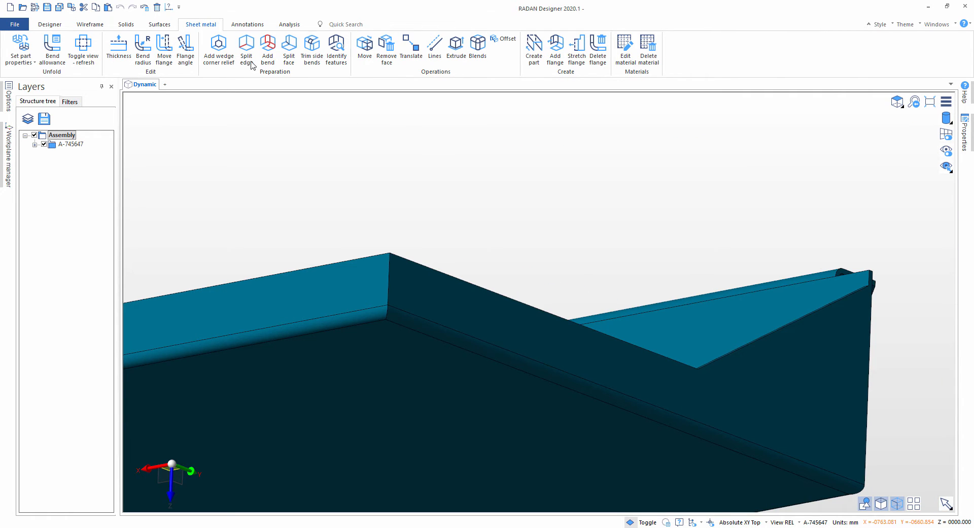
click(231, 63)
click(365, 284)
click(385, 342)
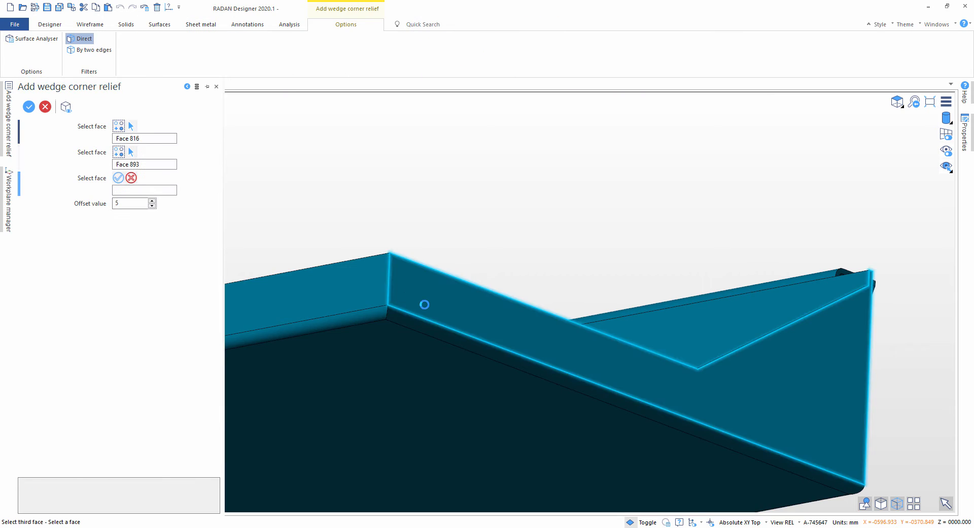
click(424, 304)
scroll(410, 316, up, 2)
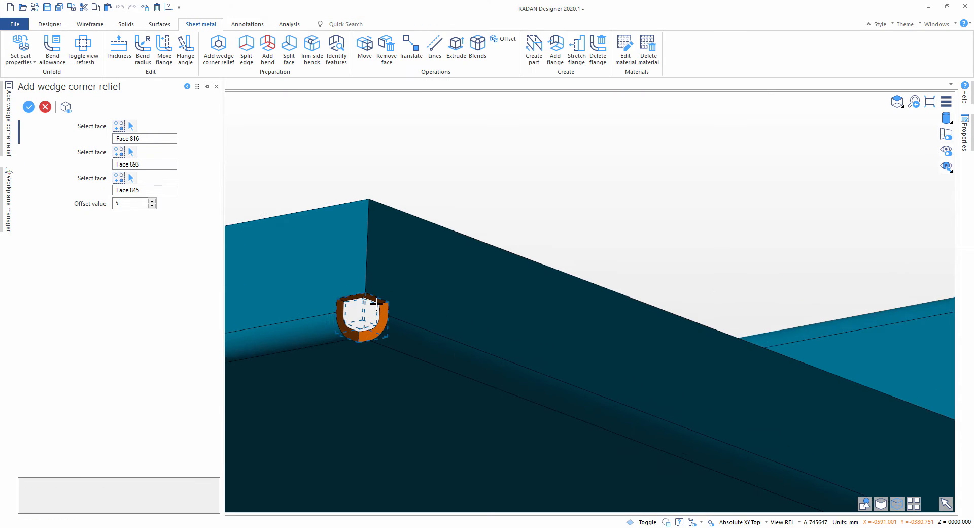
click(152, 206)
click(152, 206)
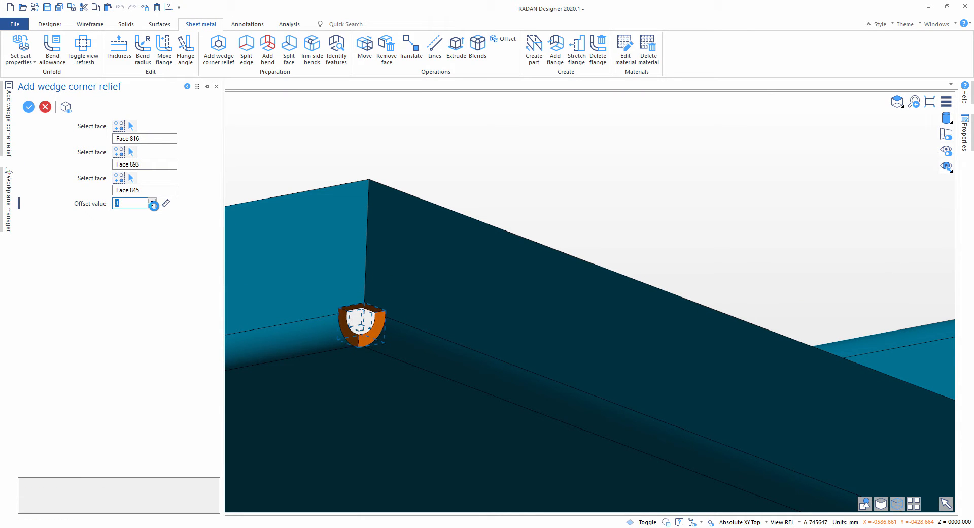
scroll(582, 342, down, 3)
right_click(659, 332)
Add a 3 mm wedge corner relief where the first end flange meets the slotted back flange.
scroll(659, 332, down, 5)
middle_drag(659, 332, 942, 446)
scroll(942, 446, up, 3)
middle_drag(775, 368, 733, 345)
scroll(802, 419, up, 3)
middle_drag(803, 419, 634, 325)
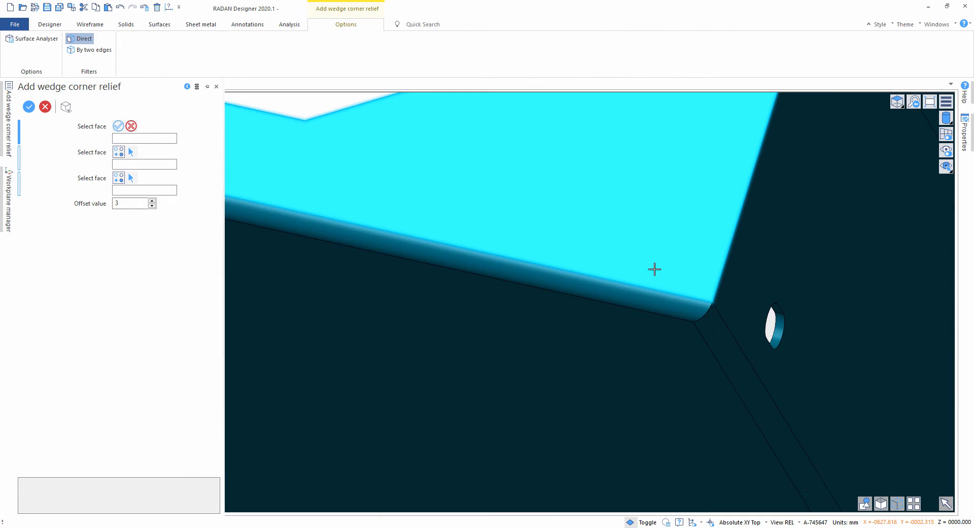
click(652, 270)
click(660, 333)
click(733, 276)
right_click(734, 335)
Add a 3 mm wedge corner relief at the slotted back flange's corner on the opposite end.
scroll(735, 339, down, 5)
middle_drag(735, 339, 647, 317)
scroll(847, 366, down, 3)
middle_drag(848, 365, 406, 142)
scroll(548, 312, up, 5)
click(742, 272)
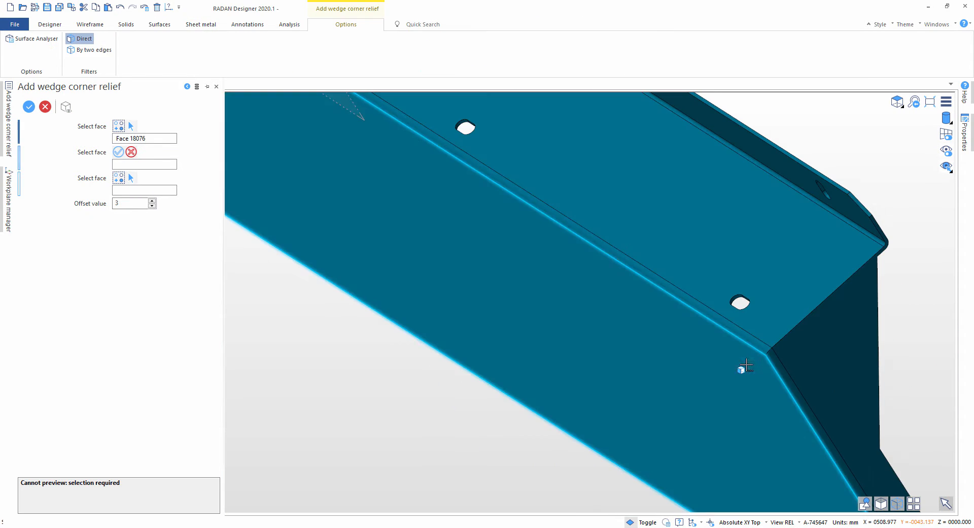
click(744, 366)
click(805, 363)
right_click(807, 363)
Add a 3 mm wedge corner relief at the remaining front corner of the base and finish the relief command.
scroll(806, 363, down, 5)
middle_drag(807, 364, 526, 224)
scroll(512, 224, up, 5)
scroll(428, 211, up, 3)
click(428, 214)
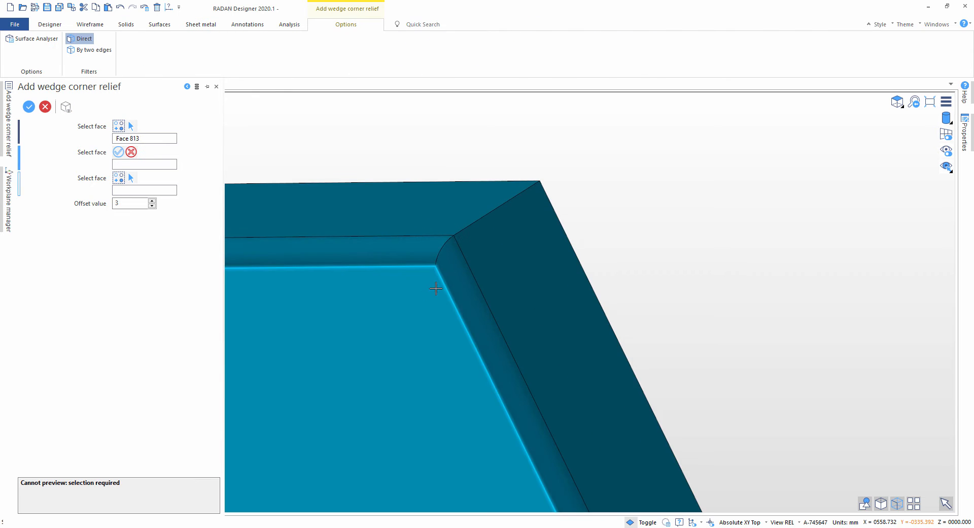
click(435, 286)
click(504, 263)
right_click(505, 262)
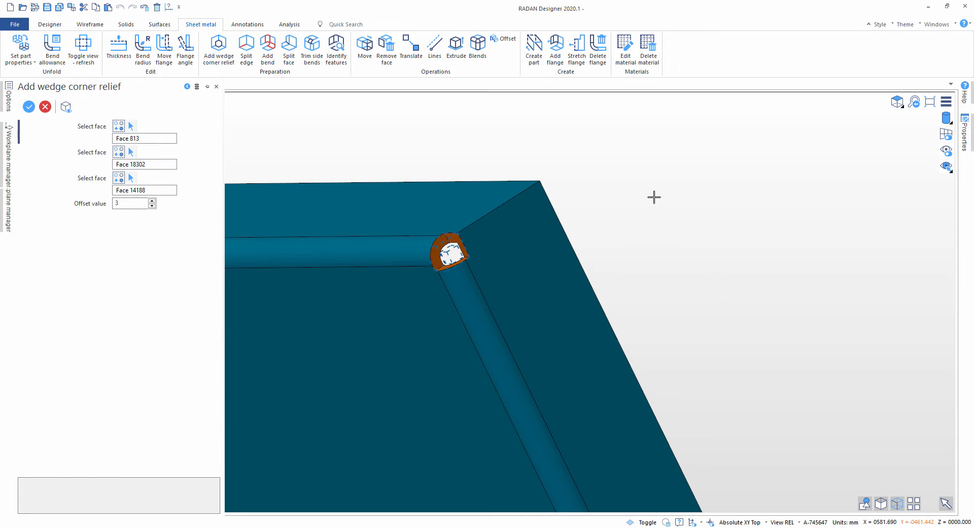
key(Escape)
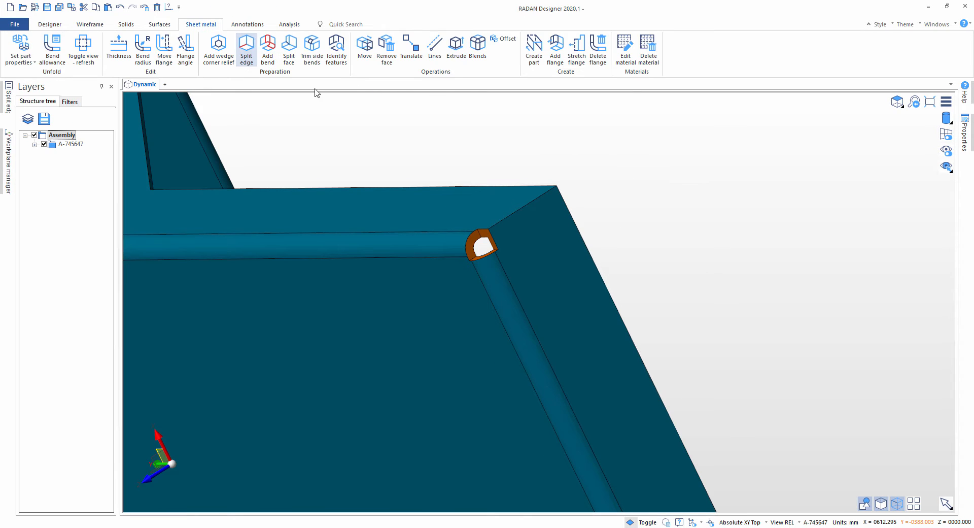
Split the flange edge above the last corner relief with a 1 mm gap.
click(247, 46)
click(568, 229)
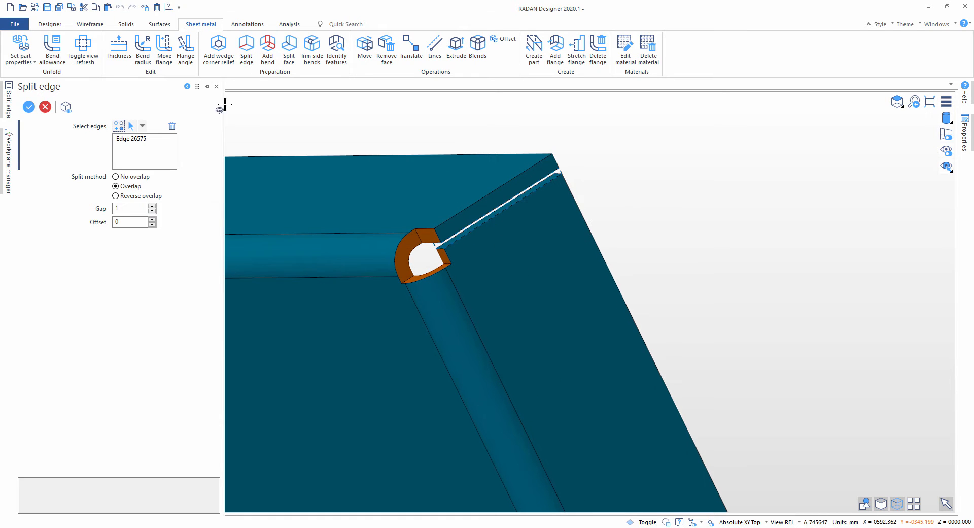
right_click(671, 215)
Split the flange edge at the front corner on the first end of the part.
middle_drag(672, 215, 650, 432)
scroll(630, 241, down, 3)
click(361, 277)
right_click(563, 215)
Split the edge between the back flange and the first end flange using Reverse overlap and a 1 mm gap.
scroll(373, 190, down, 3)
scroll(527, 305, up, 8)
click(544, 286)
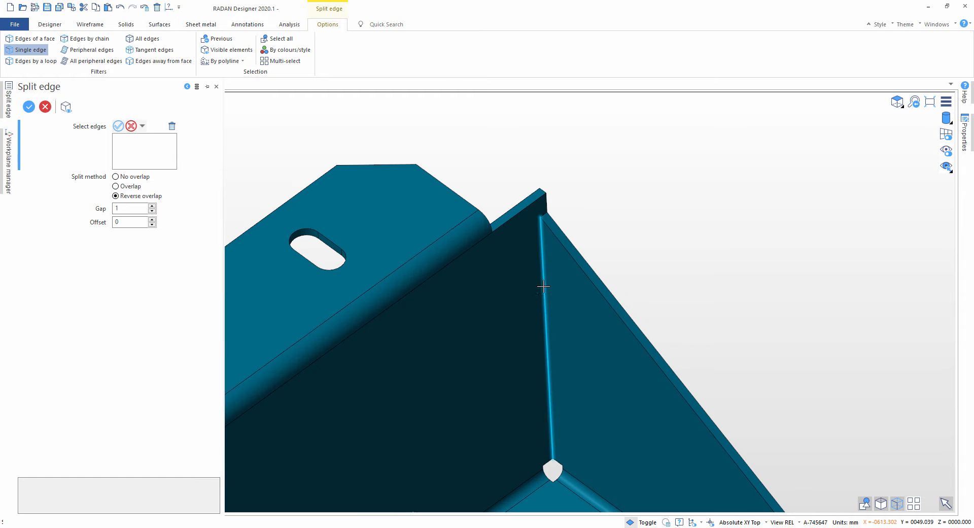
right_click(543, 286)
scroll(552, 286, up, 3)
scroll(617, 305, down, 3)
middle_drag(598, 342, 586, 387)
right_click(757, 191)
Split the back corner edge on the opposite end with Reverse overlap and a 1 mm gap, and end the command.
scroll(631, 335, down, 8)
middle_drag(644, 310, 656, 237)
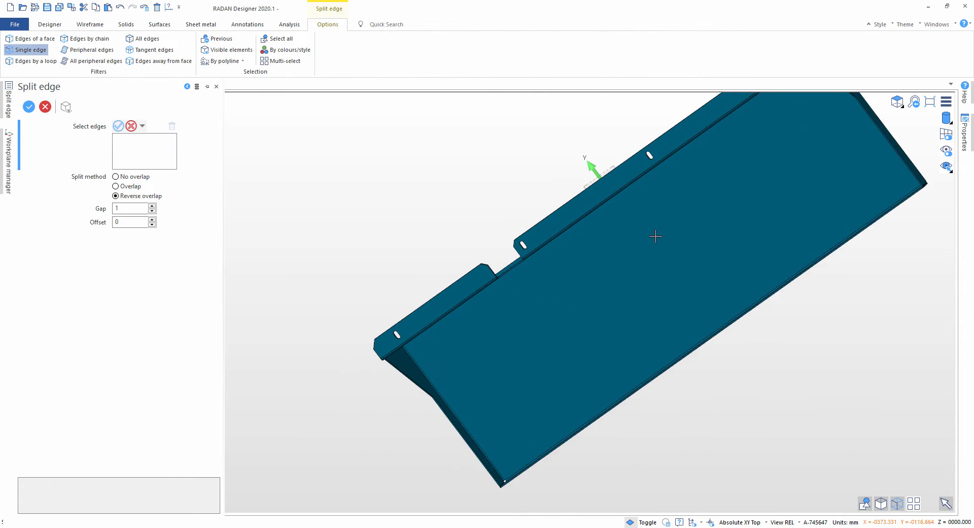
scroll(508, 305, up, 5)
middle_drag(400, 344, 641, 198)
scroll(406, 293, up, 3)
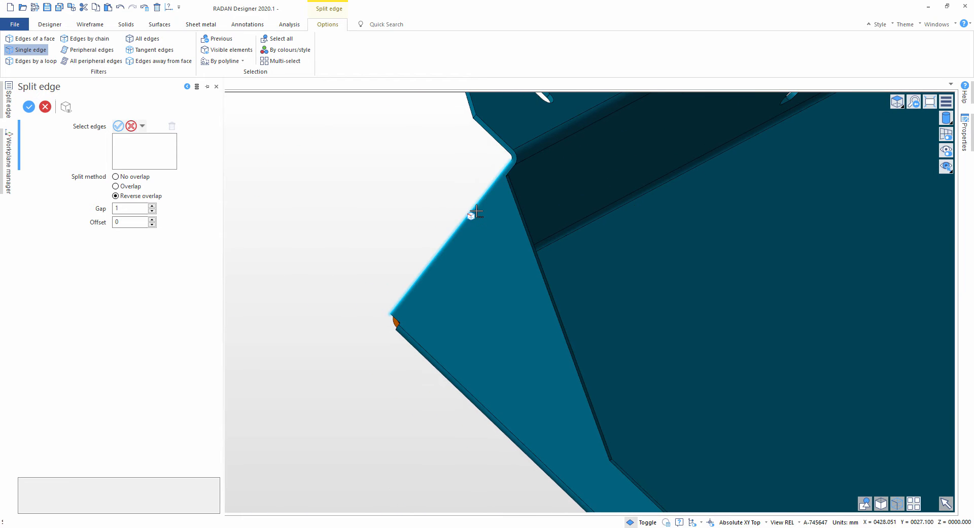
click(477, 211)
right_click(477, 212)
scroll(519, 186, up, 4)
right_click(330, 278)
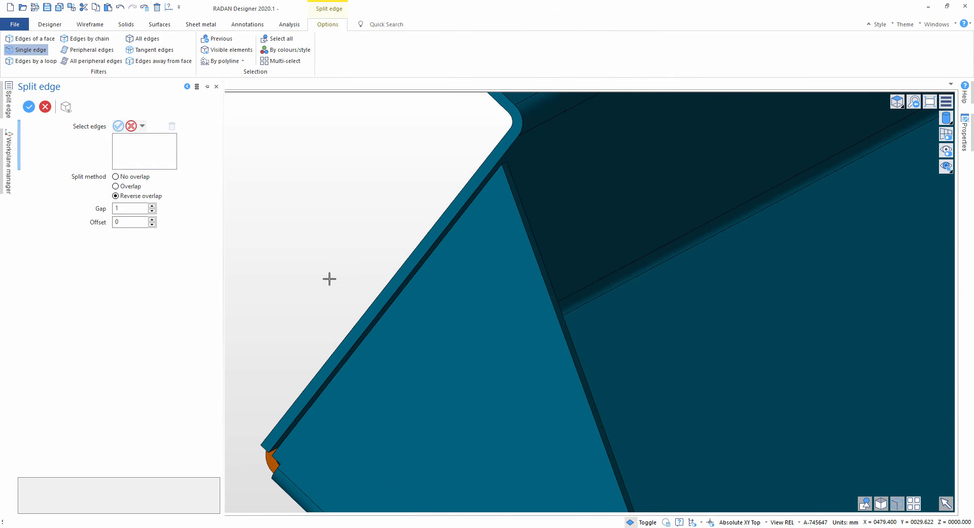
right_click(329, 278)
Set the part properties to Aluminium with a K-factor of 0.43, using automatic primary face selection, and unfold the part.
scroll(609, 304, down, 6)
middle_drag(657, 310, 539, 262)
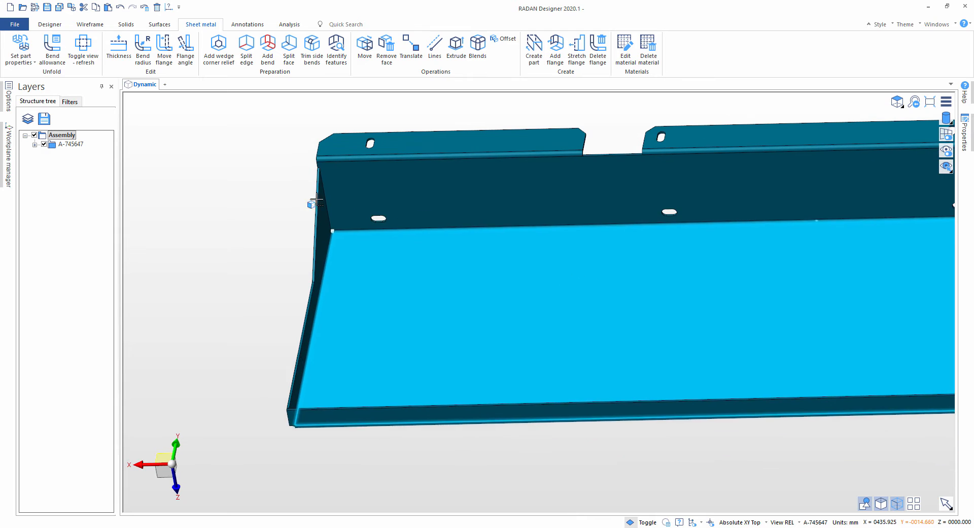
click(20, 45)
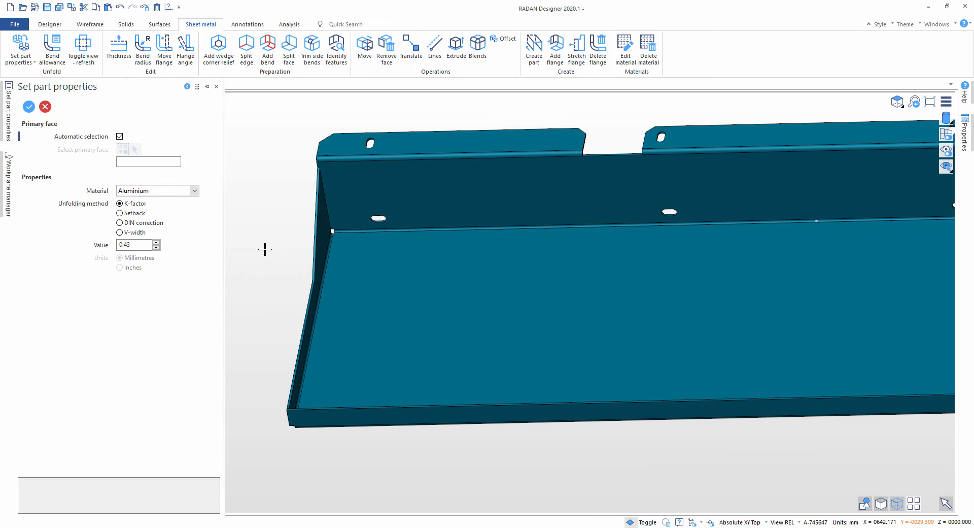
right_click(194, 175)
click(83, 50)
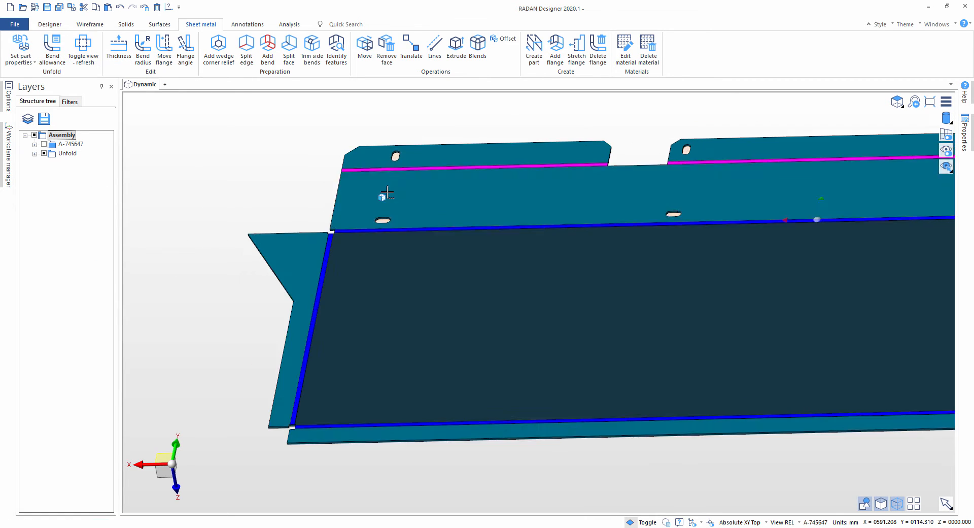
scroll(421, 216, down, 4)
middle_drag(595, 285, 618, 330)
middle_drag(731, 426, 673, 466)
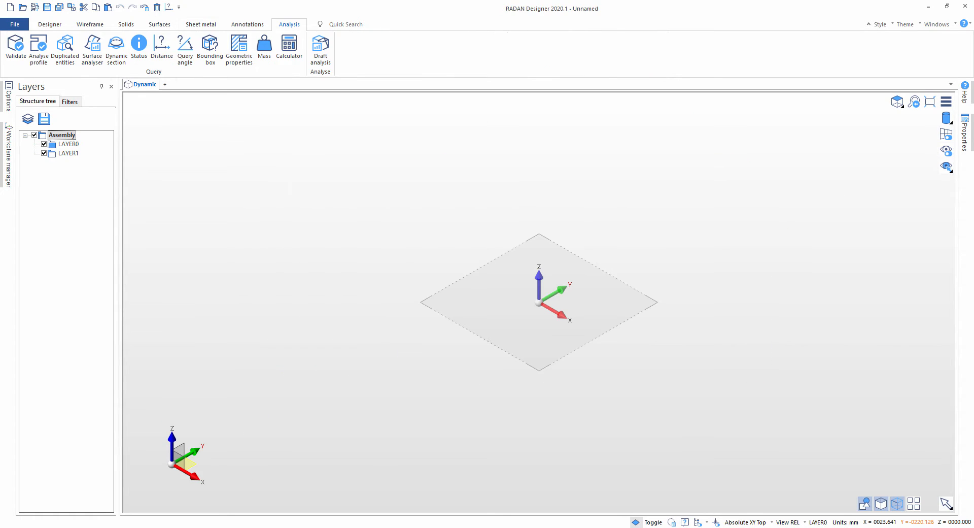
Open the STEP file "B-745507 - NO HOLES.stp" from the "4 Fix imported and convert to sheet metal" folder.
click(295, 527)
click(740, 174)
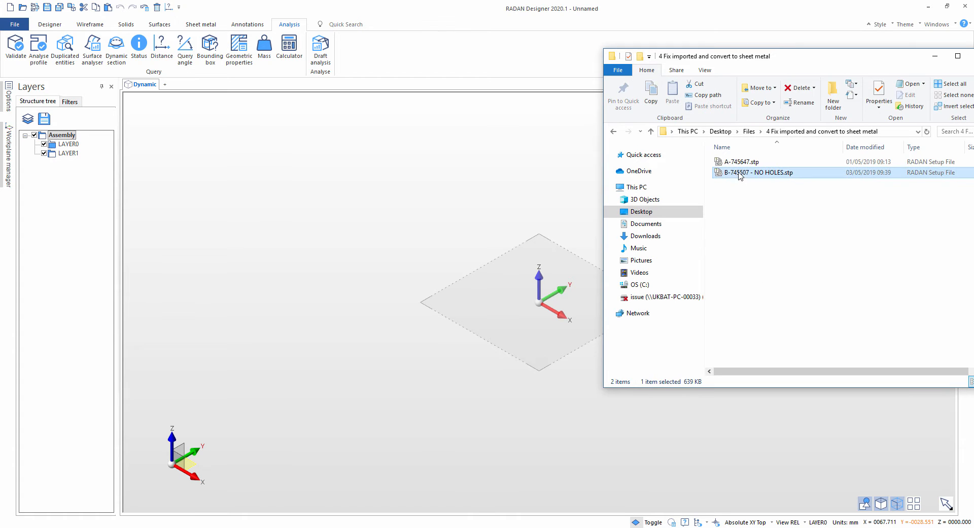
drag(401, 253, 401, 253)
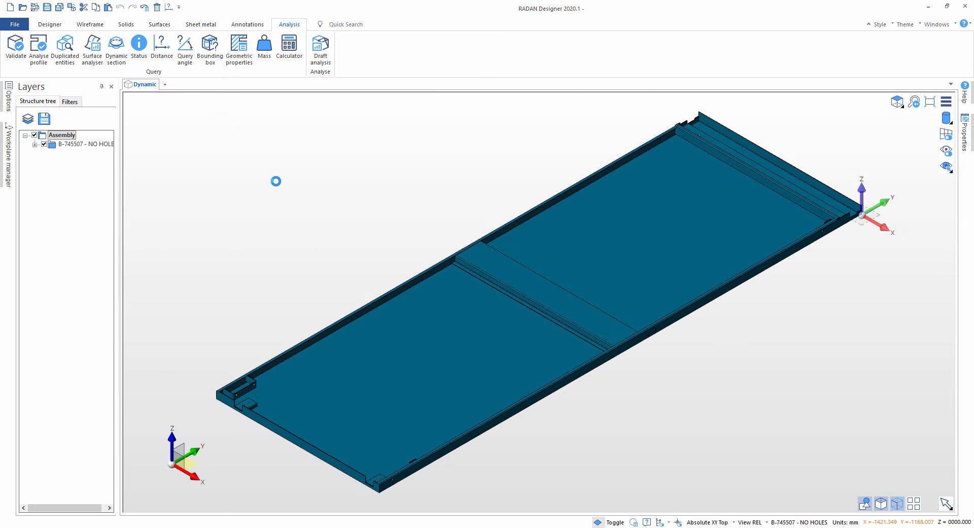
Expand the imported part's layer and inspect its sheet bodies, highlighting Sheet_632.
click(34, 144)
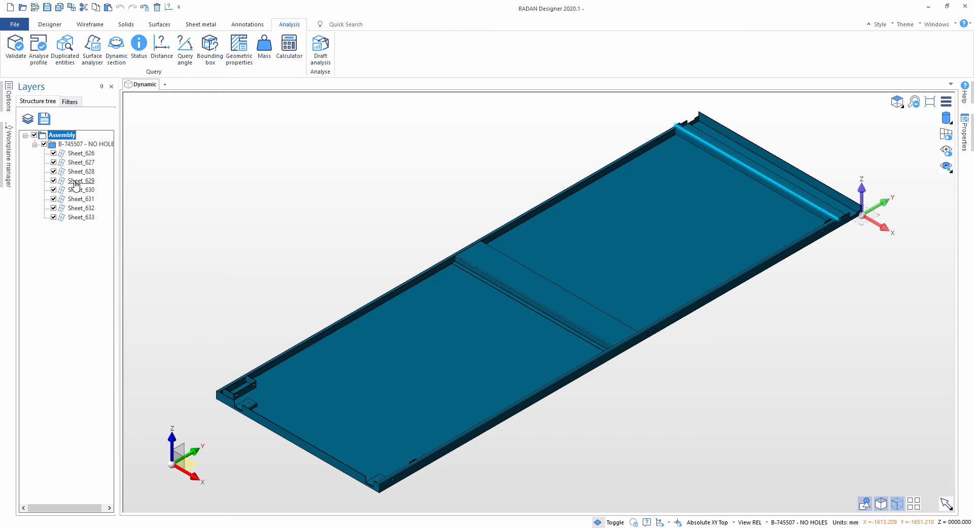
click(71, 208)
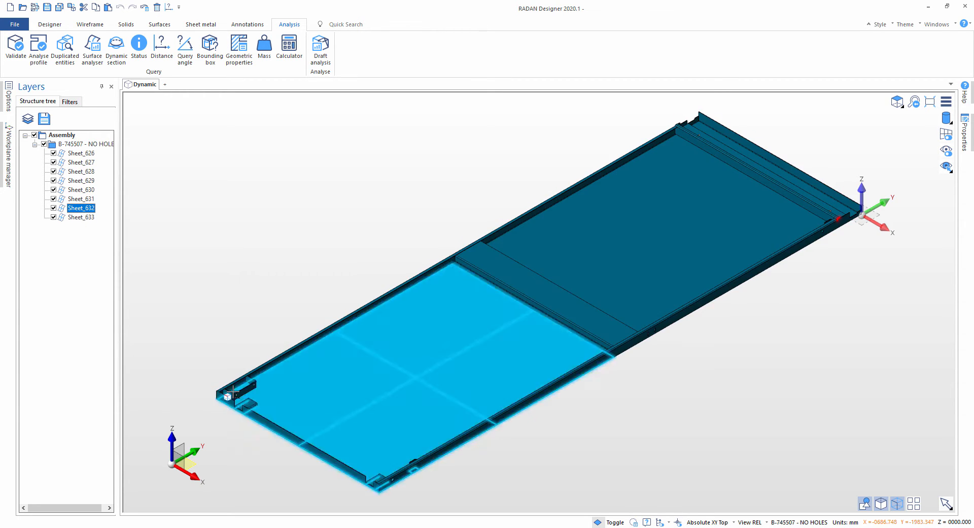
middle_drag(251, 435, 169, 515)
Reopen "B-745507 - NO HOLES.stp" without saving the current document and check the body Solid_641 in the structure tree.
key(alt+Tab)
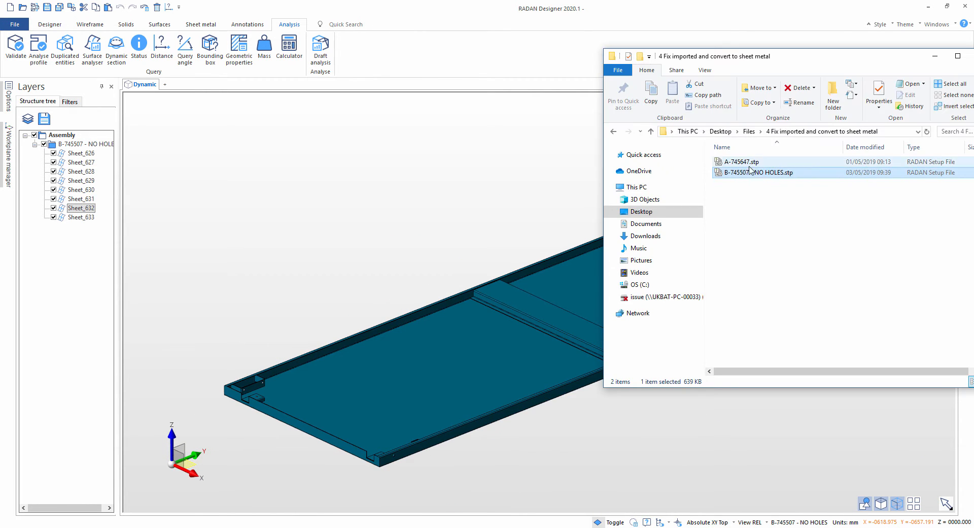
drag(742, 173, 353, 189)
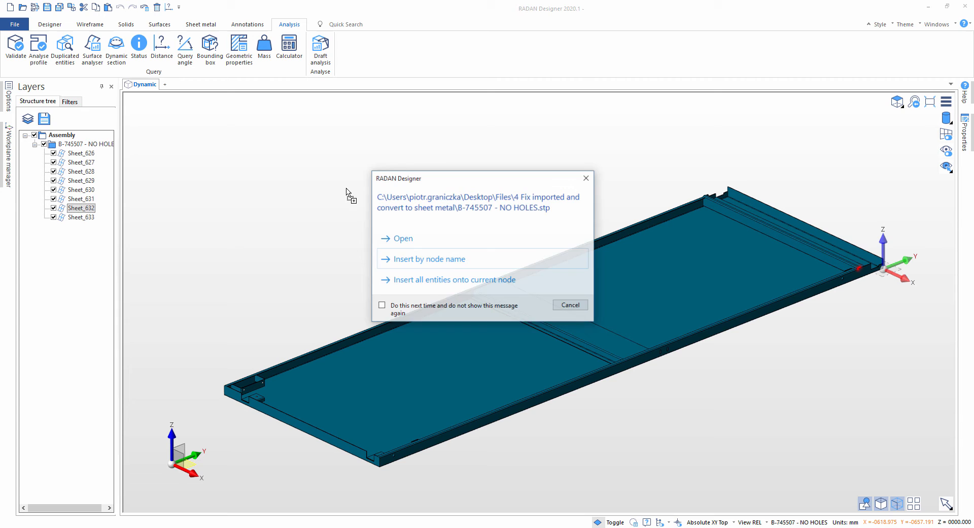
click(403, 238)
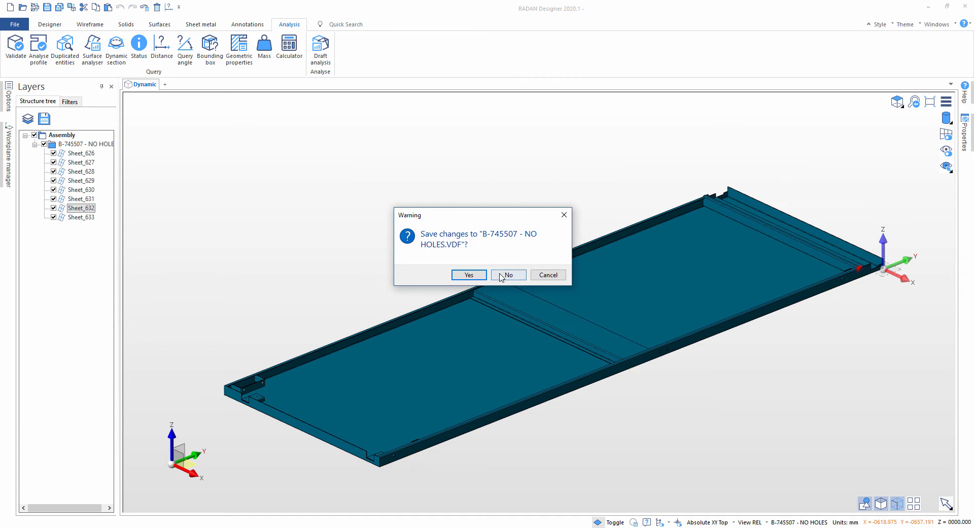
click(505, 274)
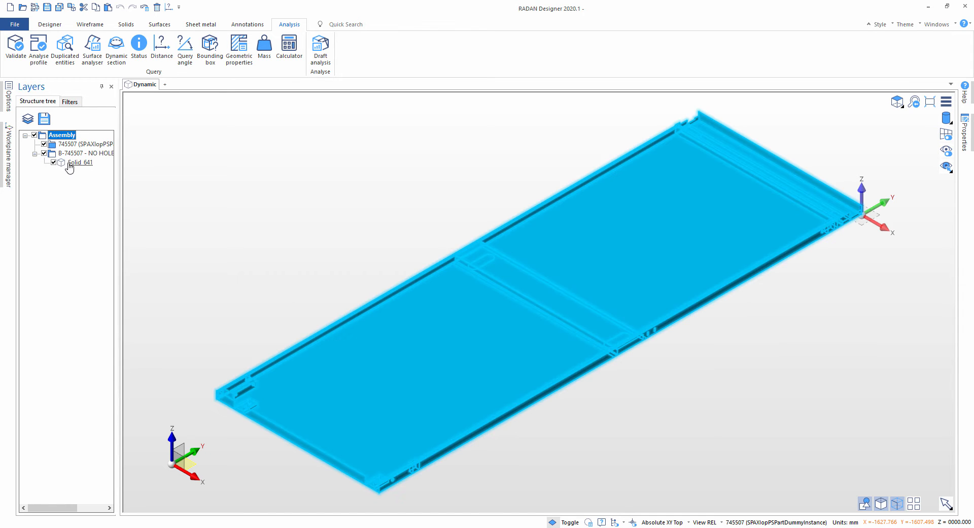
click(89, 162)
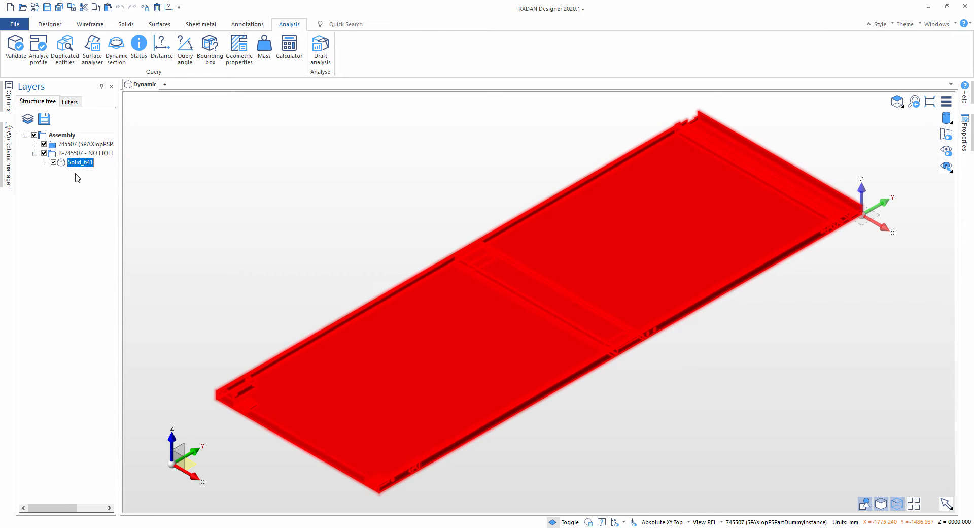
click(193, 260)
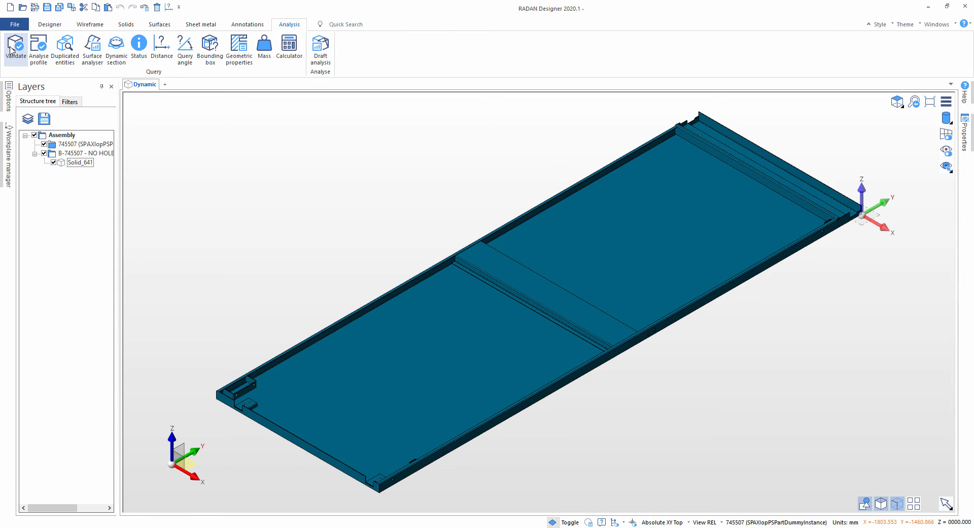
Validate the body Solid_641, highlight its problem zones and go to the third error.
click(320, 328)
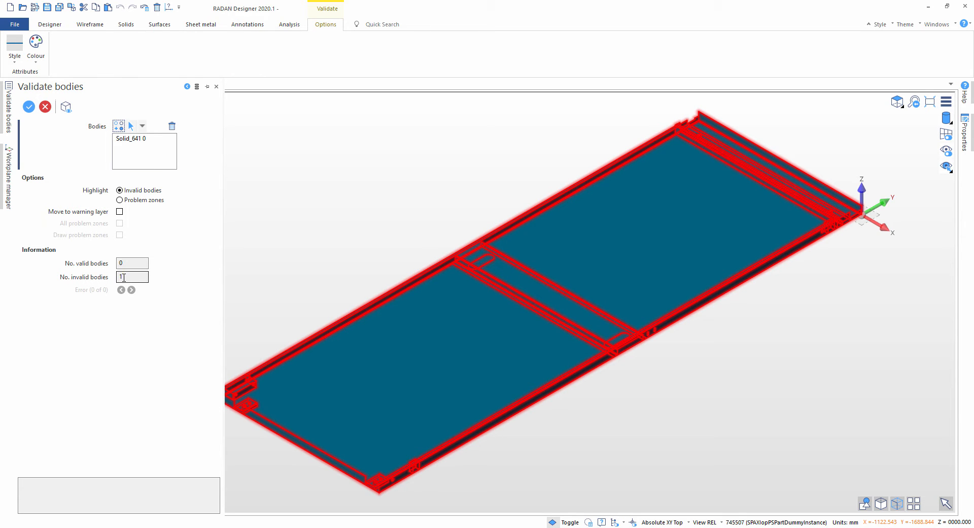
middle_drag(313, 254, 349, 219)
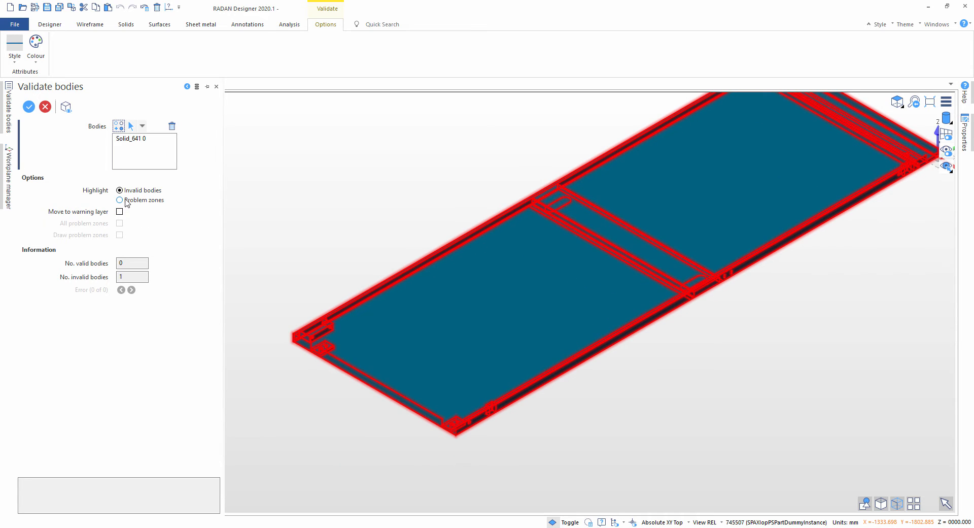
click(121, 200)
click(132, 290)
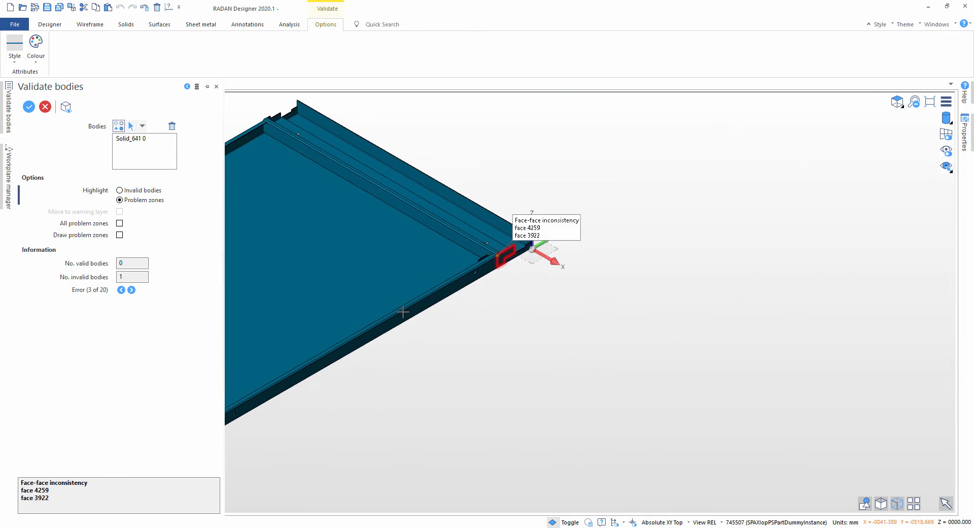
Examine the geometry around the third error's highlighted faces up close and from the underside of the part.
scroll(497, 256, up, 3)
middle_drag(497, 256, 472, 284)
scroll(470, 251, up, 5)
scroll(412, 307, up, 3)
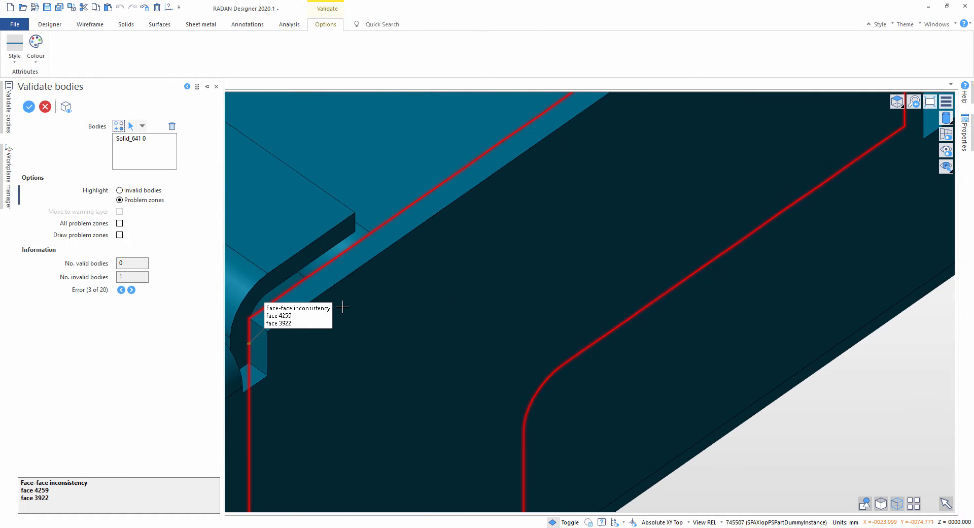
mouse_move(340, 306)
middle_down()
mouse_move(350, 311)
mouse_move(334, 319)
middle_up()
scroll(282, 346, up, 4)
middle_drag(283, 343, 556, 231)
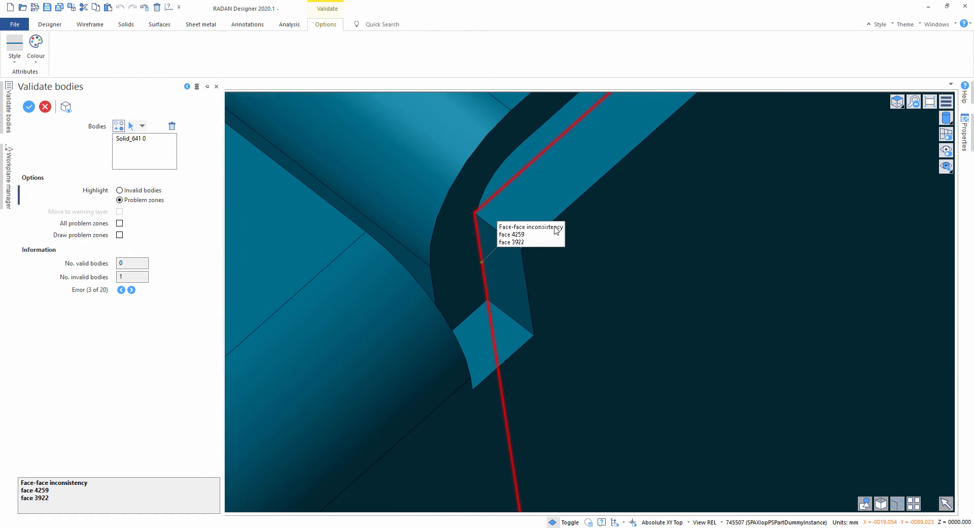
scroll(477, 268, up, 3)
middle_drag(469, 192, 471, 246)
scroll(511, 189, down, 5)
middle_drag(546, 209, 573, 210)
scroll(509, 361, down, 3)
middle_drag(508, 364, 597, 131)
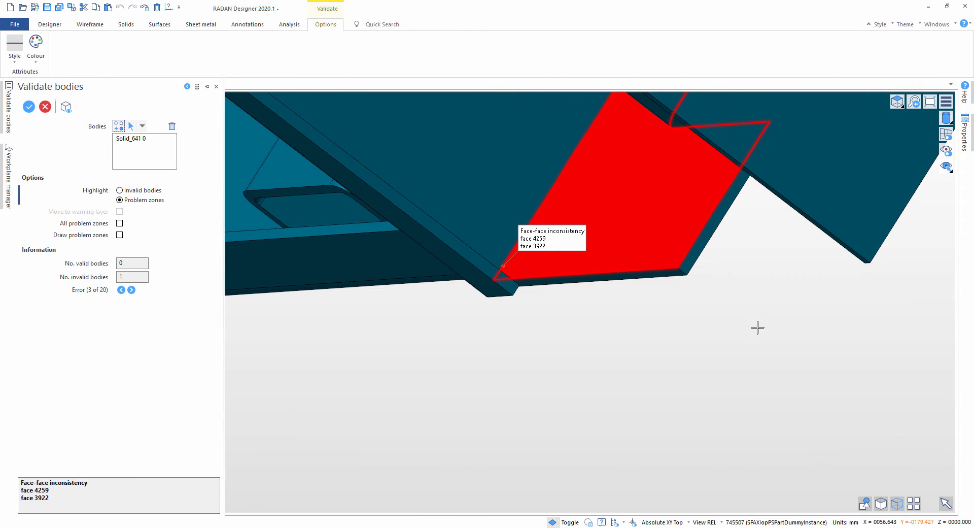
Exit the body validation and examine the original part around the faulty corner and as a whole.
key(Escape)
click(538, 206)
middle_drag(541, 258, 583, 189)
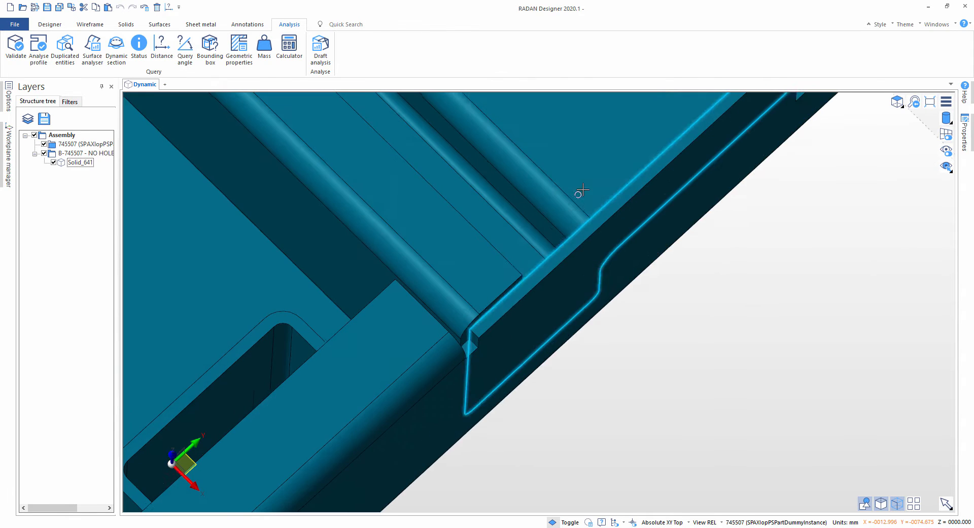
scroll(563, 352, down, 6)
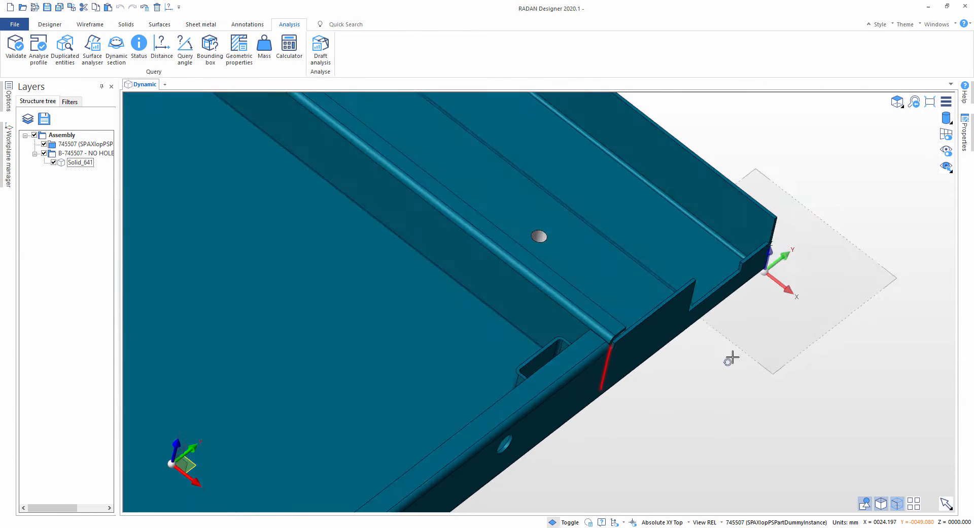
scroll(732, 358, down, 10)
scroll(554, 308, up, 3)
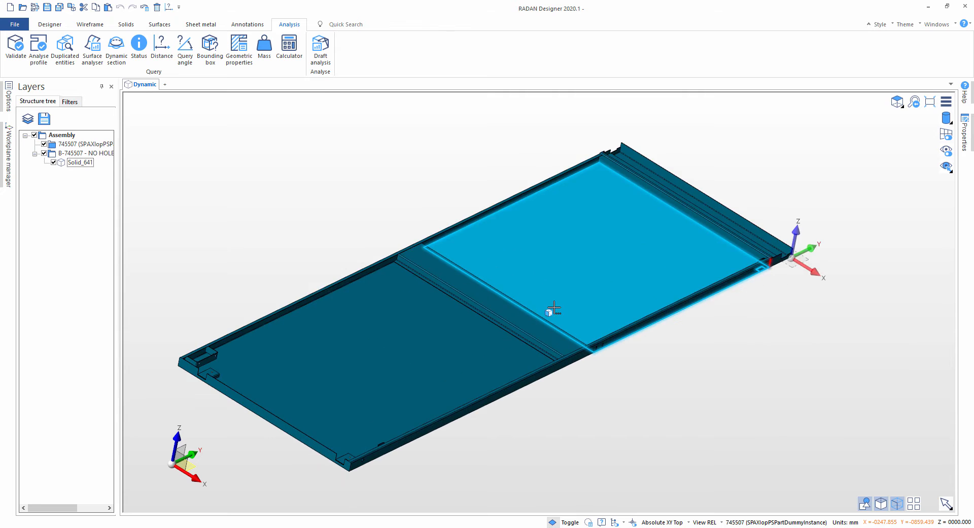
middle_drag(554, 308, 302, 202)
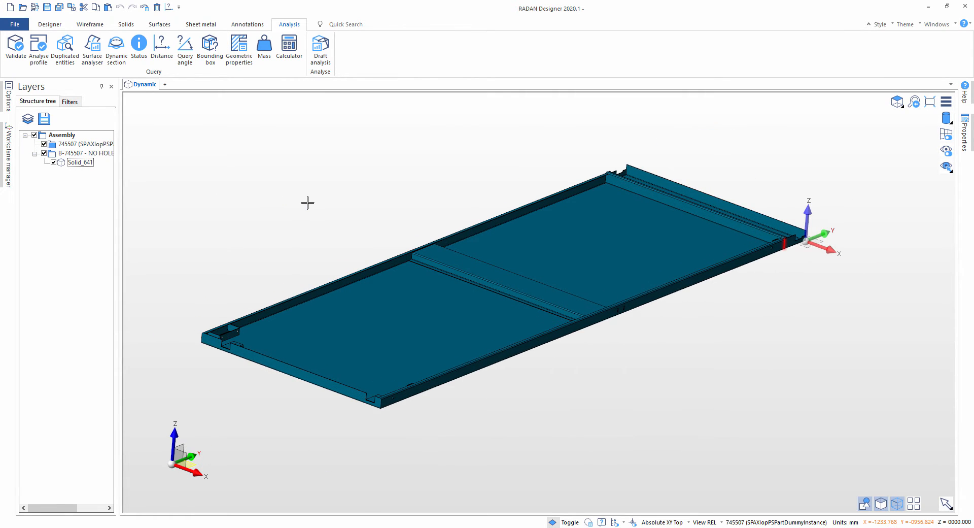
Use Remove face in Extract mode and select the outer skin's tangent faces from the panel's underside.
click(201, 24)
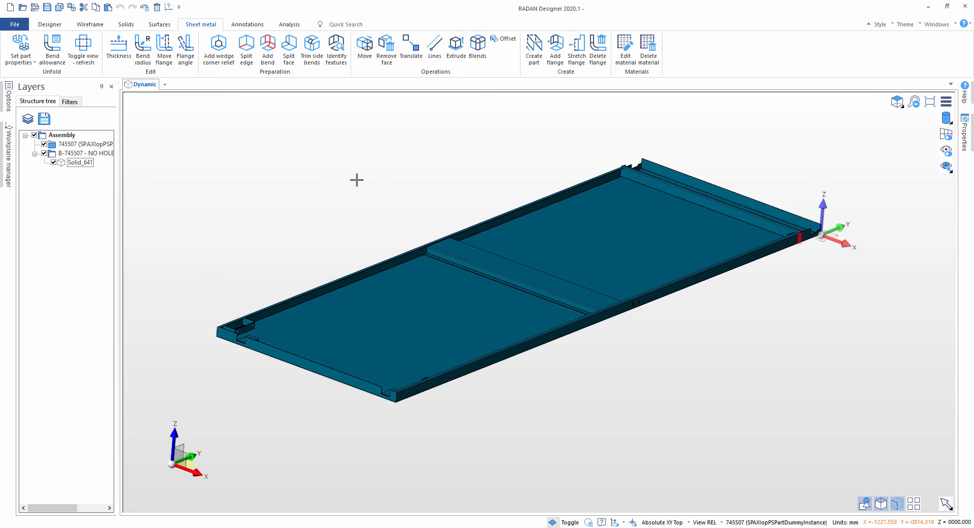
click(387, 49)
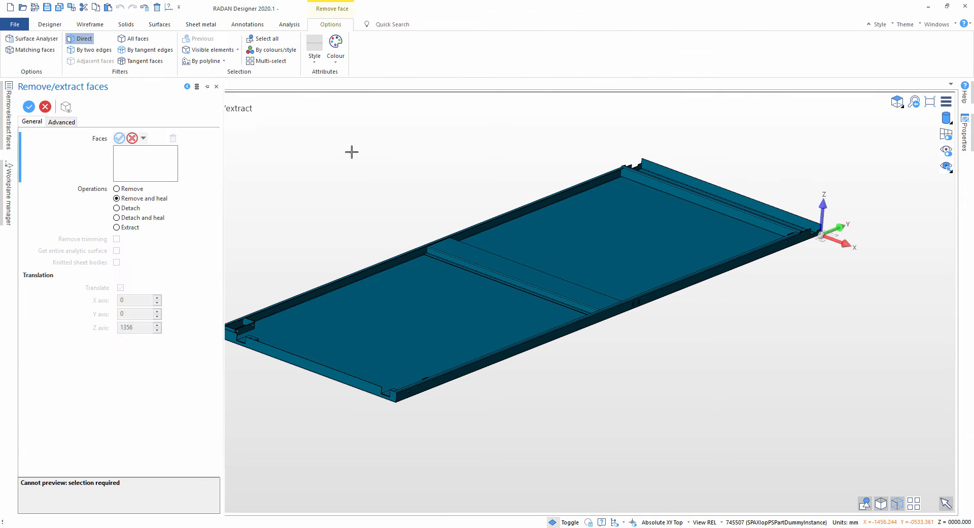
scroll(355, 157, down, 2)
middle_drag(371, 177, 390, 177)
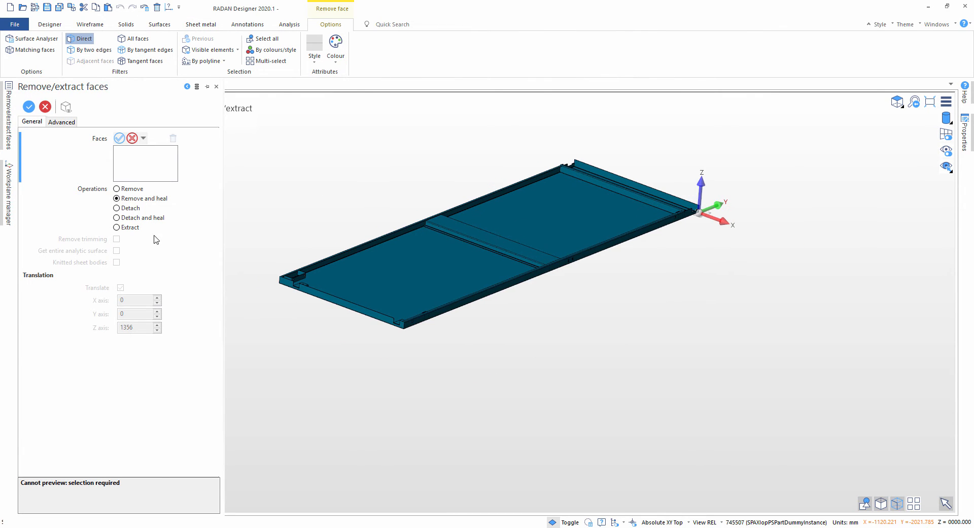
click(128, 227)
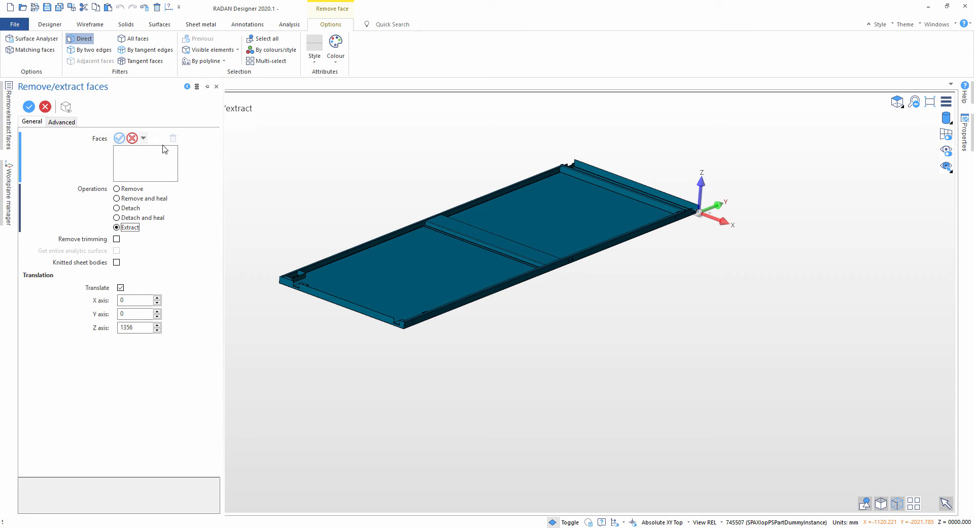
click(152, 63)
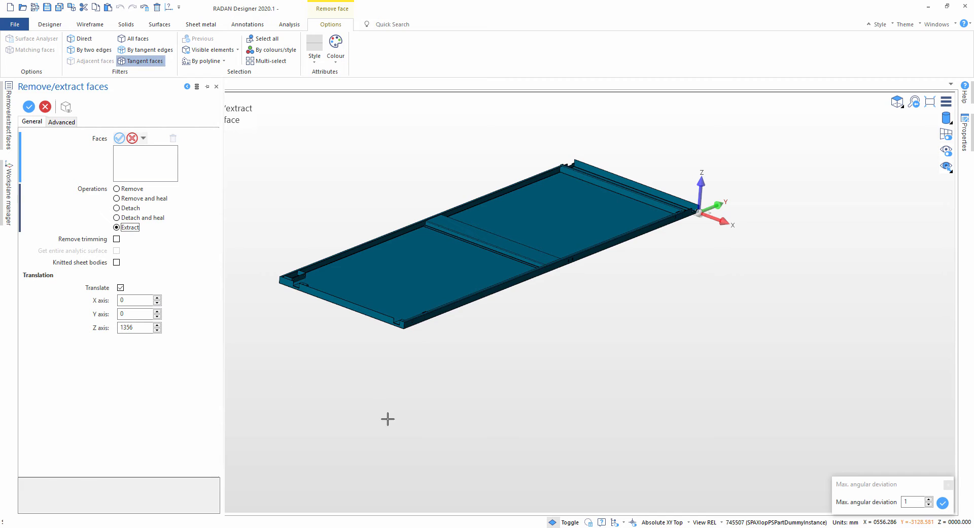
middle_drag(388, 418, 425, 284)
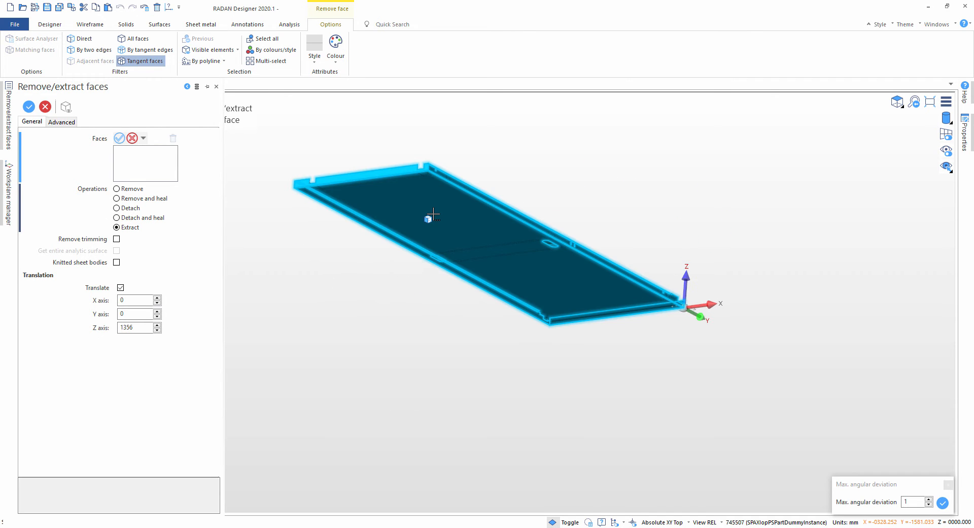
click(432, 216)
mouse_move(433, 215)
middle_down()
mouse_move(456, 272)
mouse_move(442, 289)
mouse_move(438, 222)
middle_up()
click(122, 140)
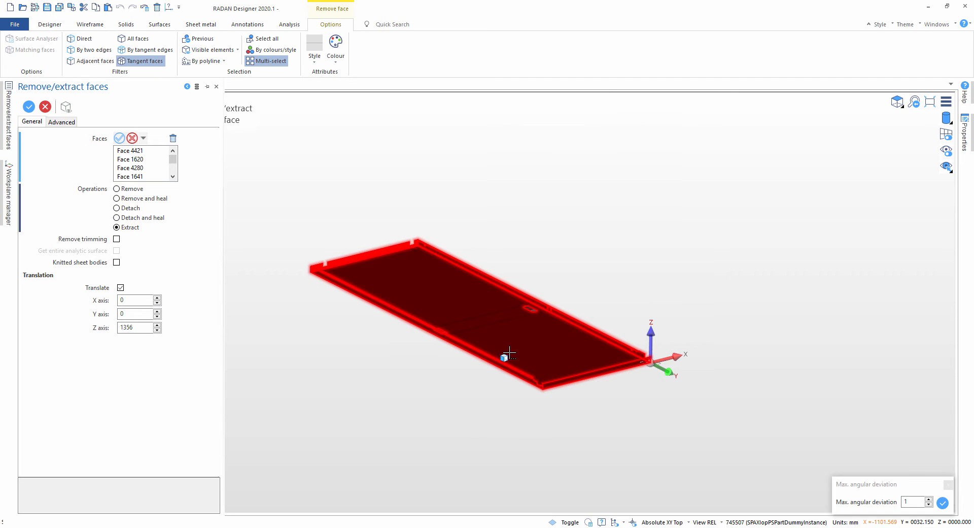
middle_drag(510, 353, 619, 224)
click(120, 138)
Translate the extracted faces by -993 mm along the Z axis, below the original part, and complete the extraction.
scroll(496, 293, down, 3)
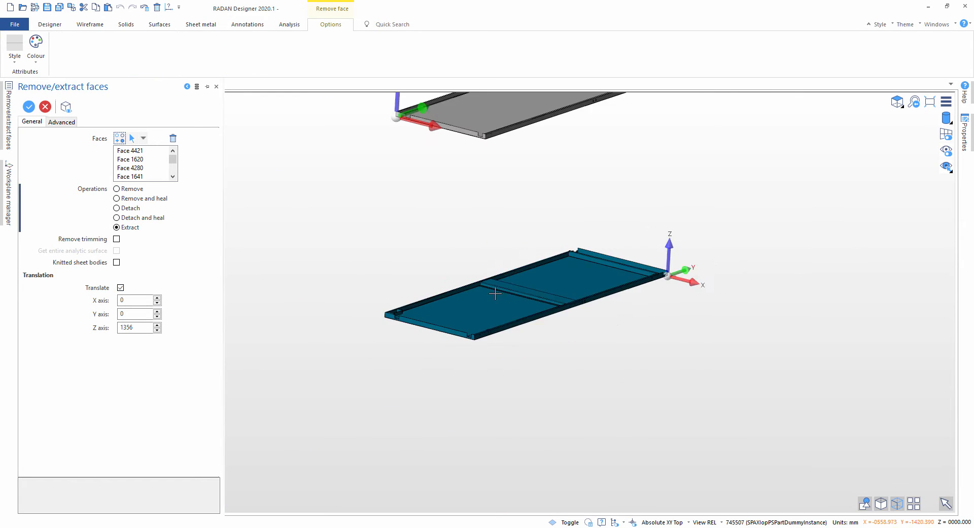
scroll(713, 240, down, 3)
drag(529, 126, 497, 332)
scroll(499, 340, up, 5)
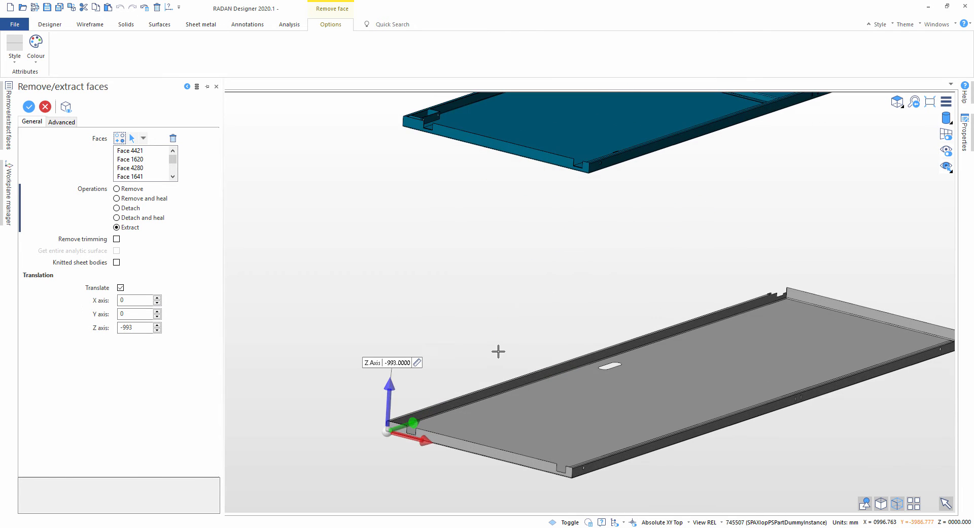
scroll(466, 226, down, 2)
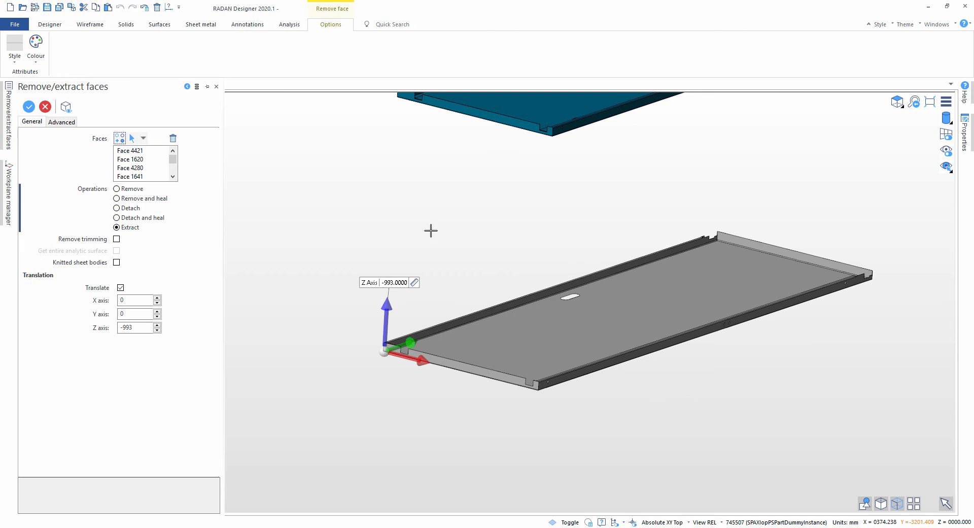
key(Return)
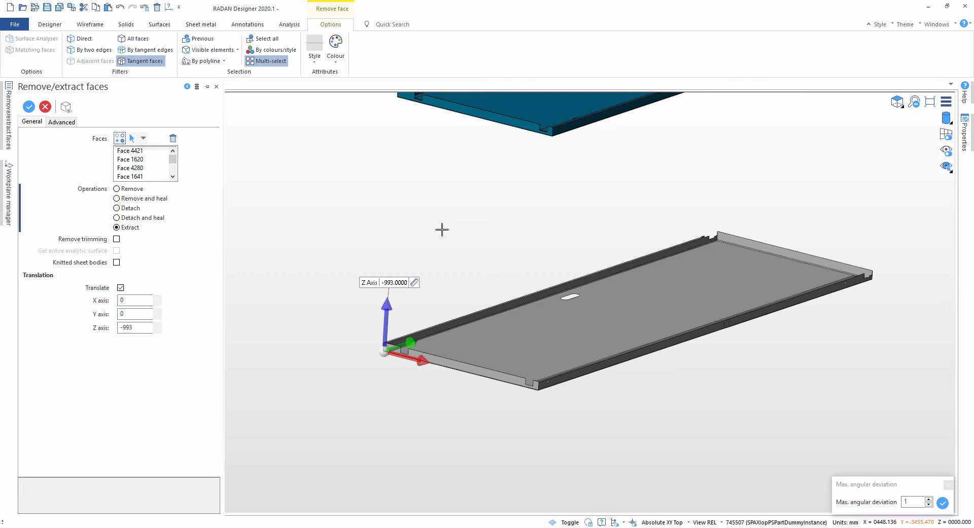
key(Escape)
Measure the original part's sheet thickness at the notch in the end flange.
scroll(398, 349, up, 8)
middle_drag(399, 350, 455, 298)
scroll(453, 286, down, 3)
middle_drag(415, 210, 475, 328)
scroll(382, 199, up, 7)
middle_drag(348, 281, 328, 298)
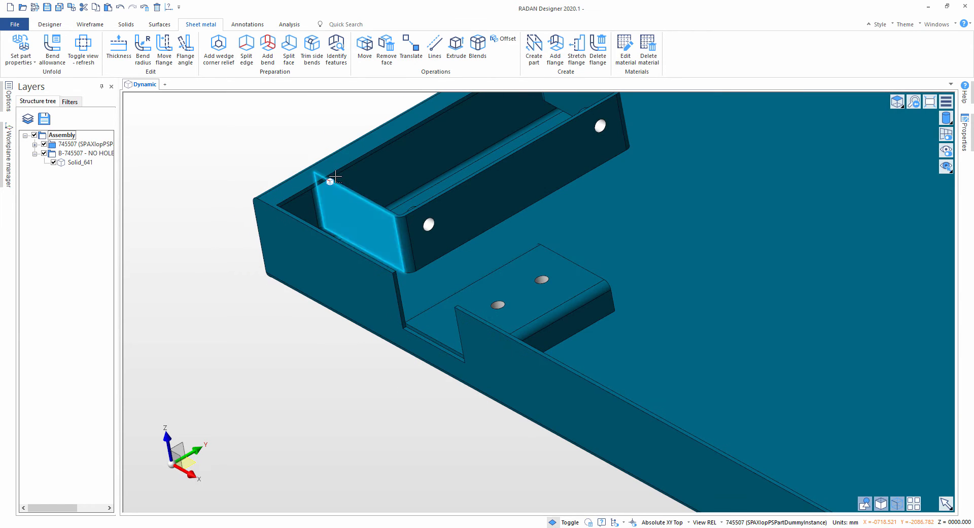
click(169, 7)
scroll(447, 232, up, 6)
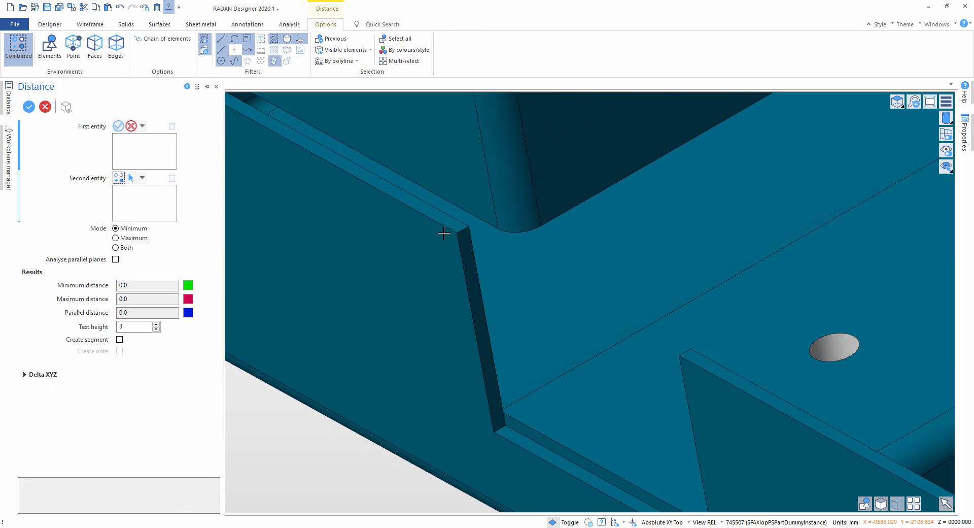
click(481, 219)
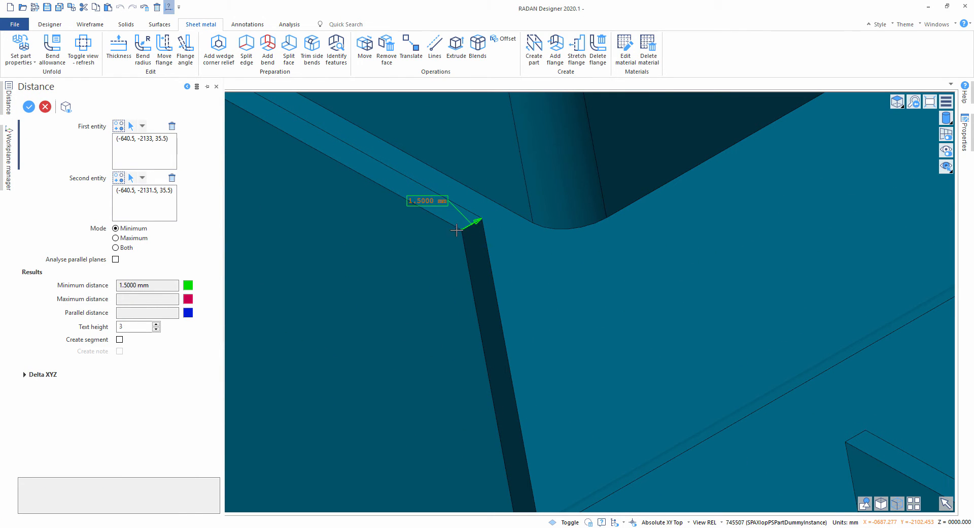
key(Escape)
scroll(481, 318, down, 10)
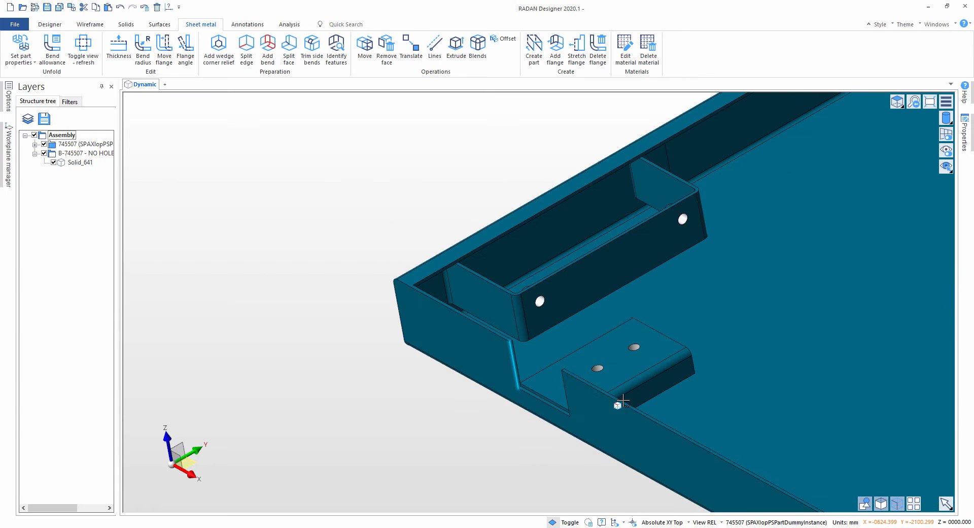
Select all the extracted sheet bodies for the Offset command and set the distance to 1.5 mm.
scroll(636, 211, up, 3)
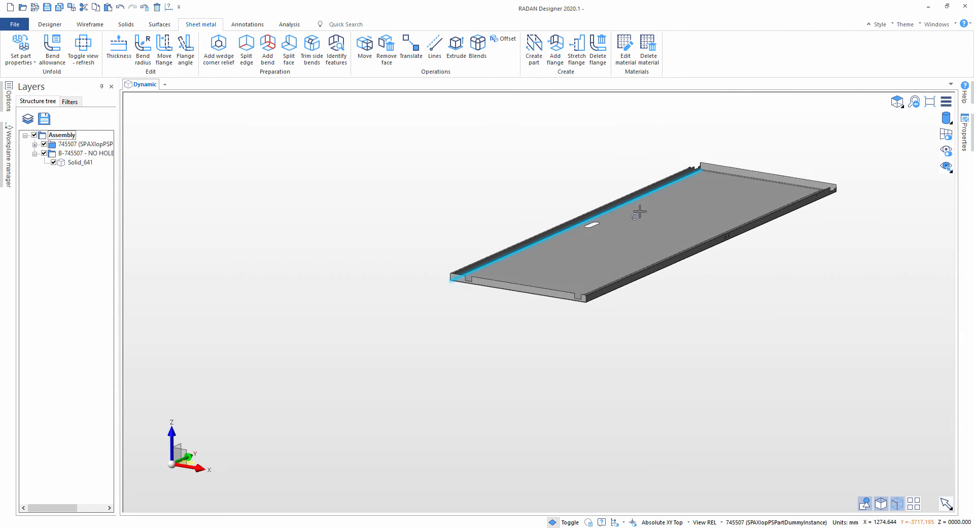
click(502, 38)
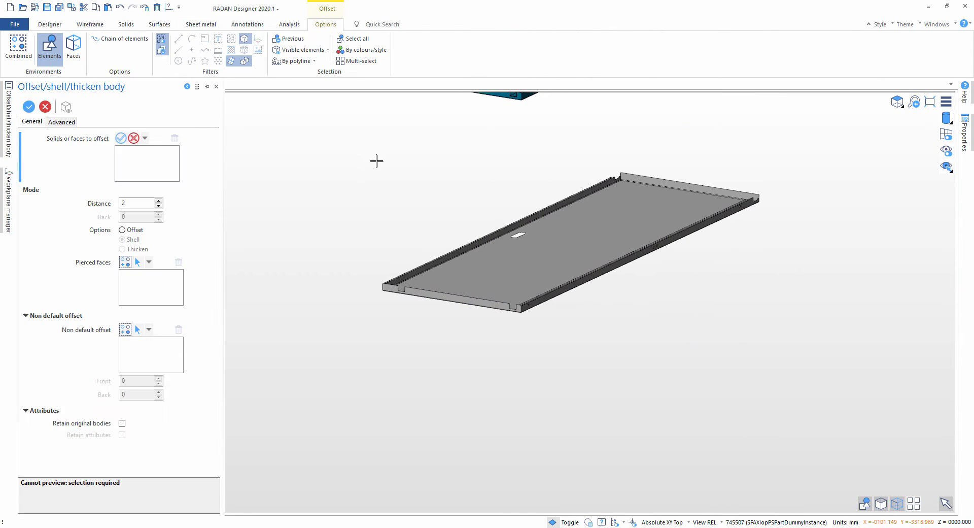
scroll(403, 183, down, 2)
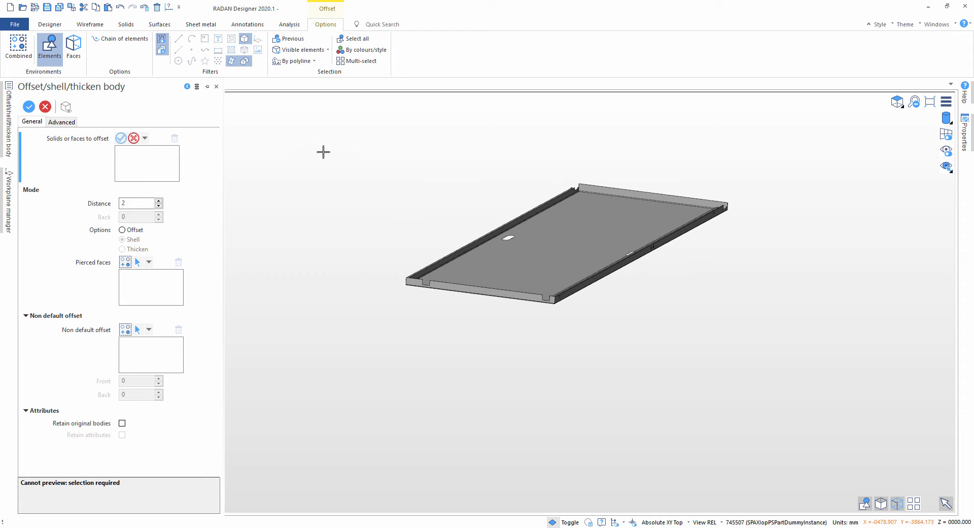
drag(324, 152, 807, 424)
scroll(473, 320, up, 5)
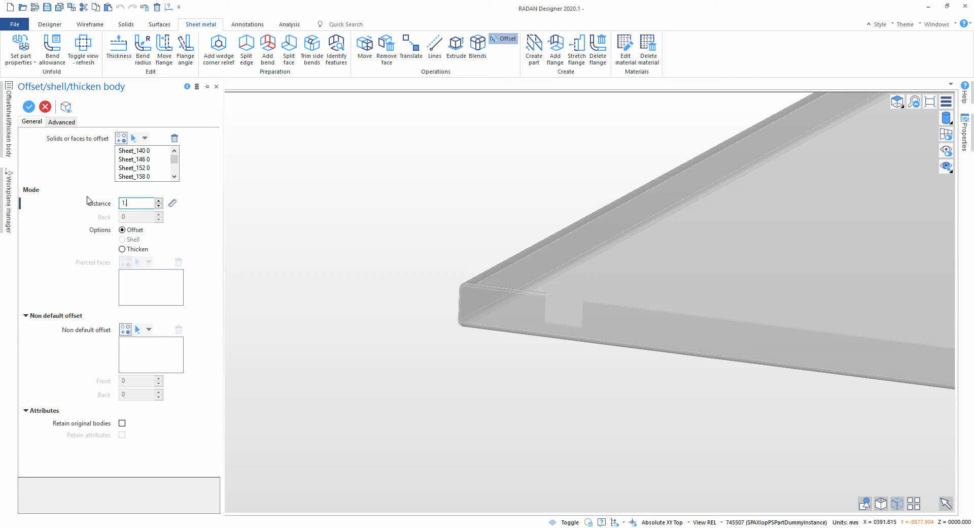
scroll(570, 285, up, 5)
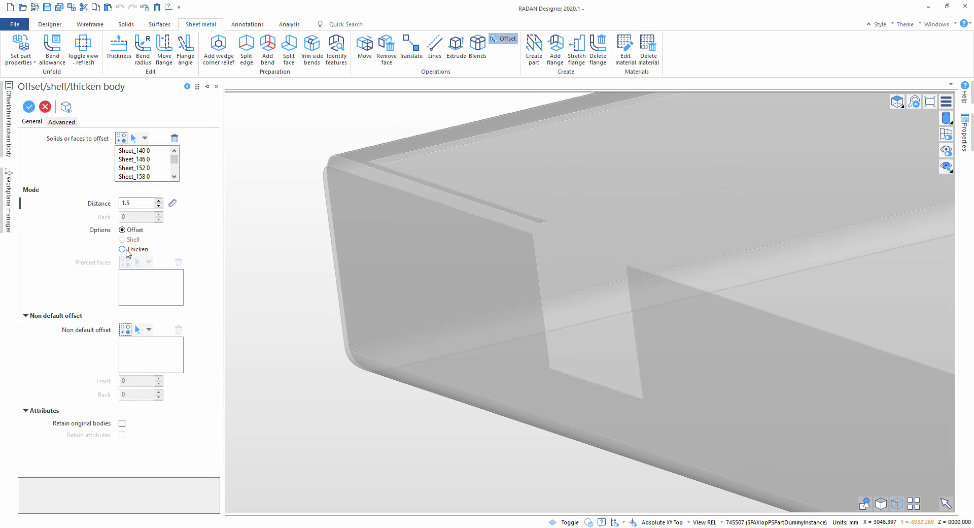
Thicken the selected sheet bodies with a distance of -1.5 mm and a back value of 0.
click(123, 249)
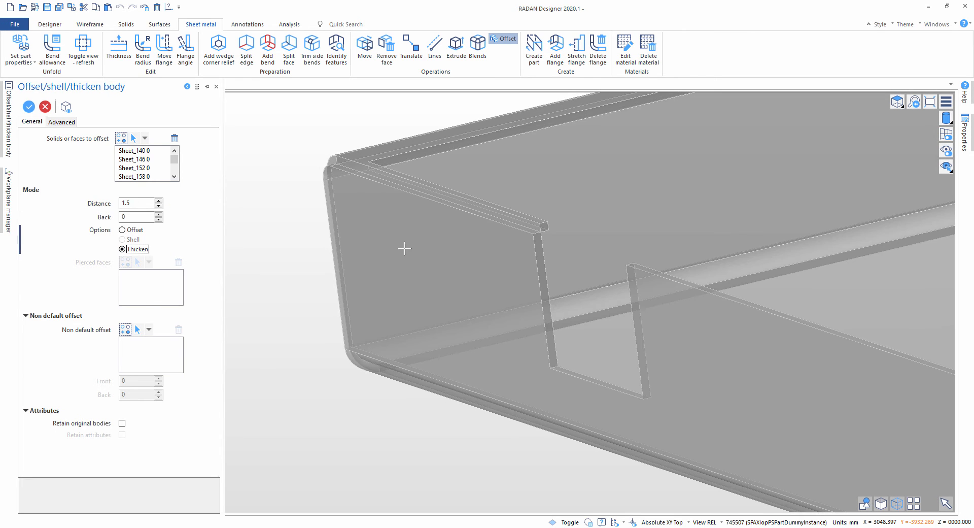
middle_drag(402, 246, 474, 233)
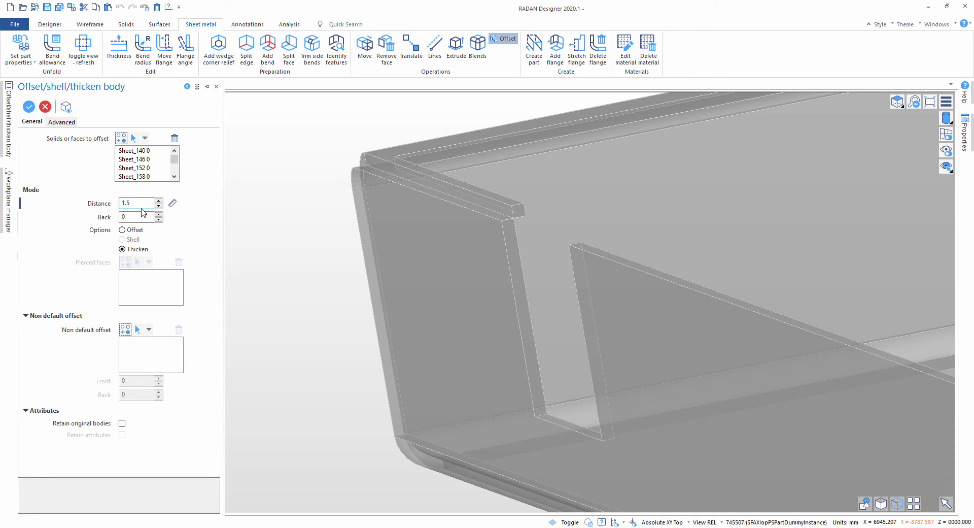
click(133, 216)
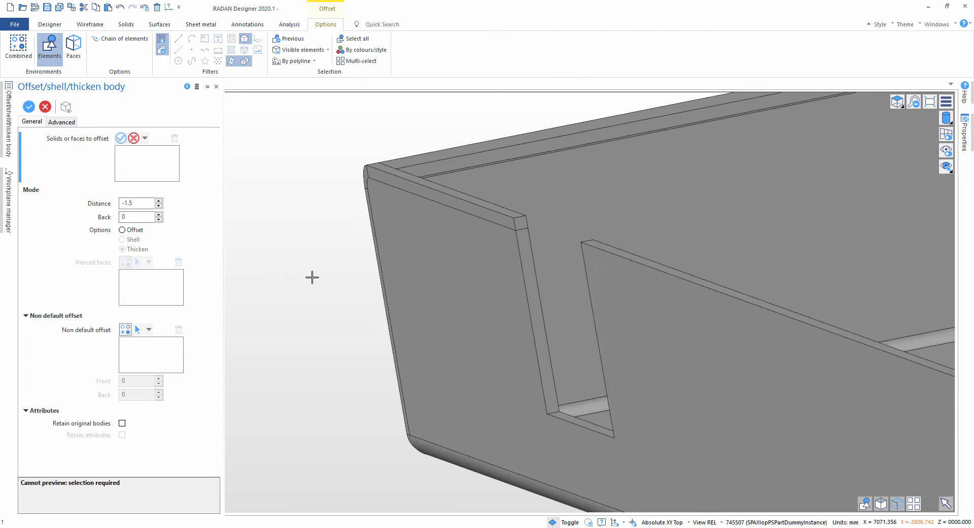
key(Escape)
Unite the thickened bodies with a Boolean operation, using the large base panel as the target body.
scroll(693, 260, down, 4)
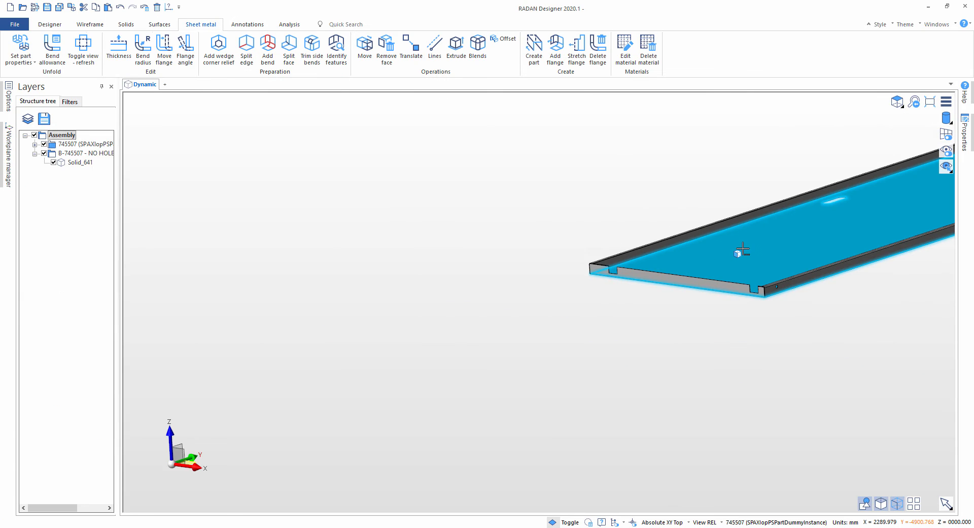
middle_drag(741, 249, 523, 294)
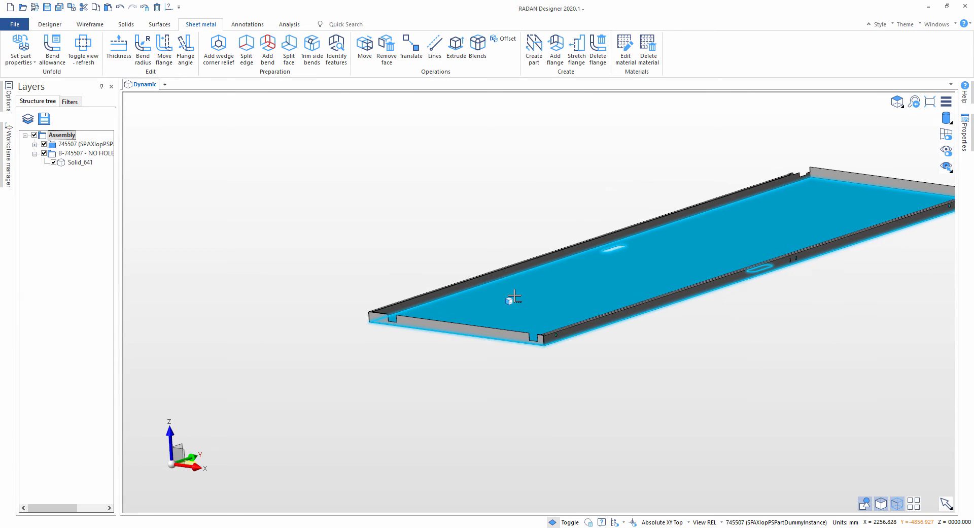
click(462, 324)
middle_drag(405, 244, 424, 245)
click(425, 245)
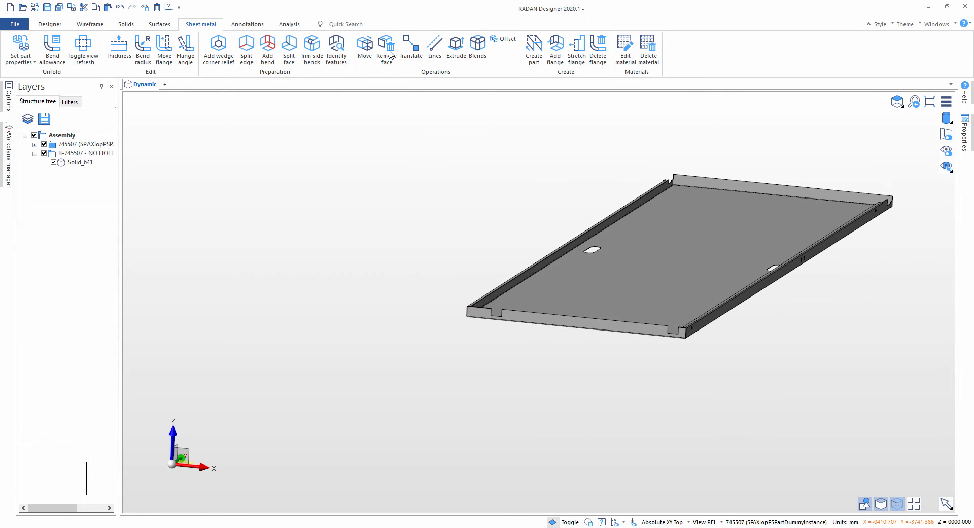
click(381, 24)
text(bool)
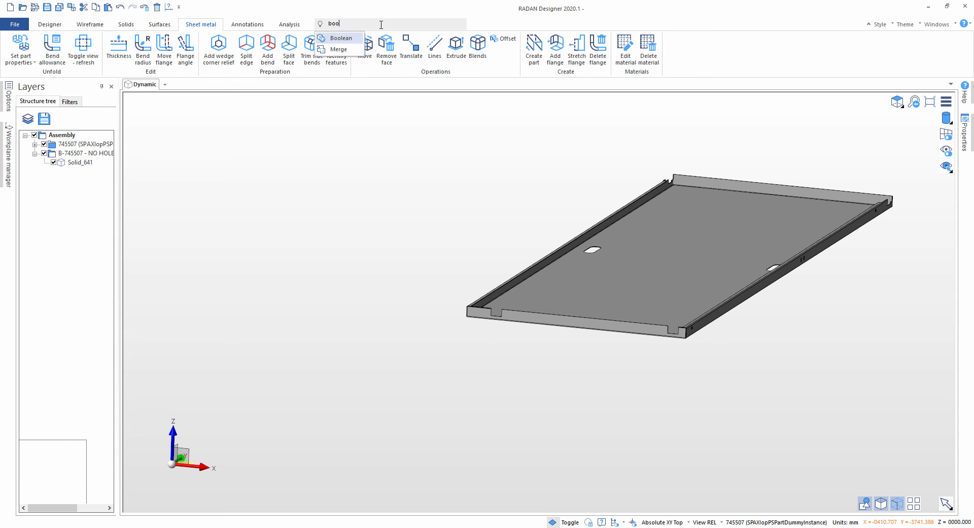
key(Return)
click(645, 239)
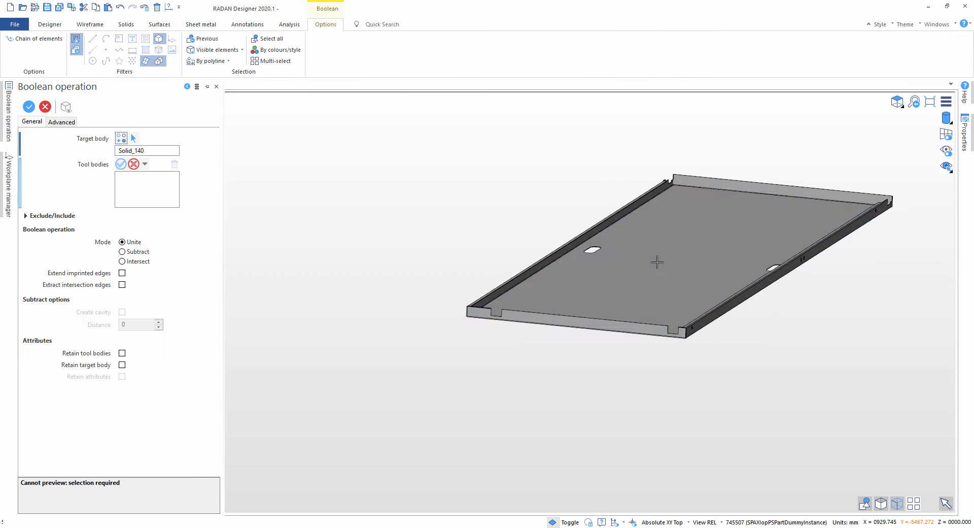
middle_drag(655, 254, 671, 256)
drag(452, 157, 867, 376)
key(Return)
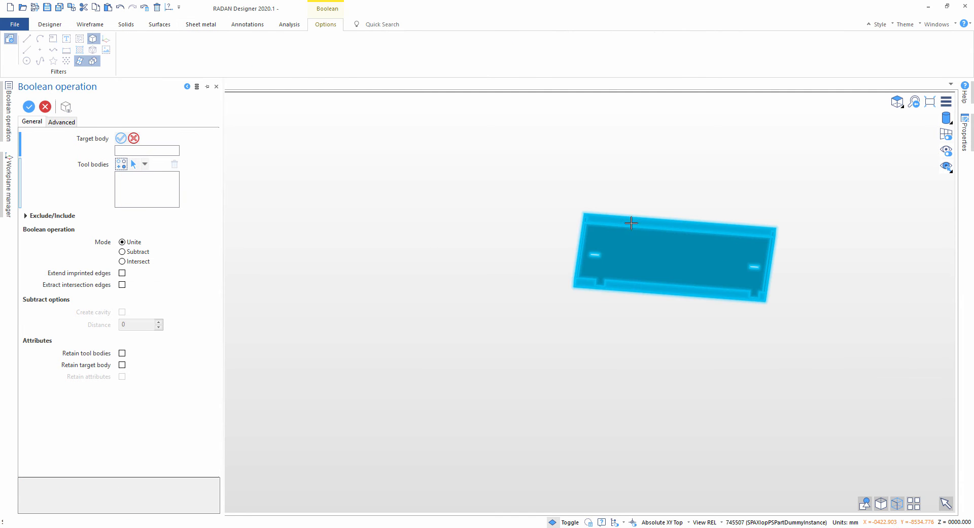
key(Escape)
Examine the united solid up close and compare it with the original part above it.
scroll(591, 271, up, 10)
mouse_move(570, 358)
middle_down()
mouse_move(517, 377)
mouse_move(428, 326)
mouse_move(474, 387)
mouse_move(483, 369)
mouse_move(413, 382)
mouse_move(538, 443)
mouse_move(513, 304)
mouse_move(500, 325)
mouse_move(600, 306)
mouse_move(570, 352)
middle_up()
scroll(514, 304, down, 3)
scroll(600, 305, down, 3)
scroll(564, 361, down, 1)
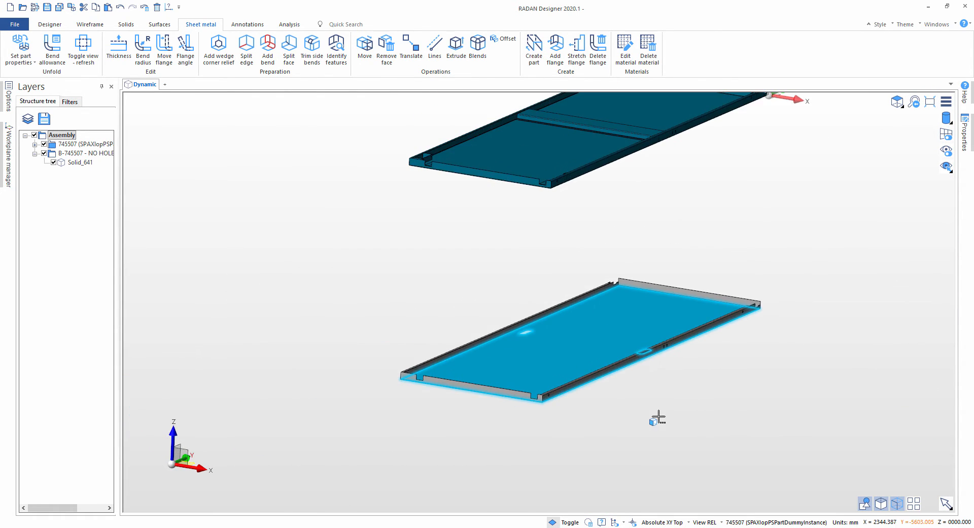
scroll(651, 351, down, 1)
middle_drag(587, 308, 556, 333)
scroll(556, 333, down, 1)
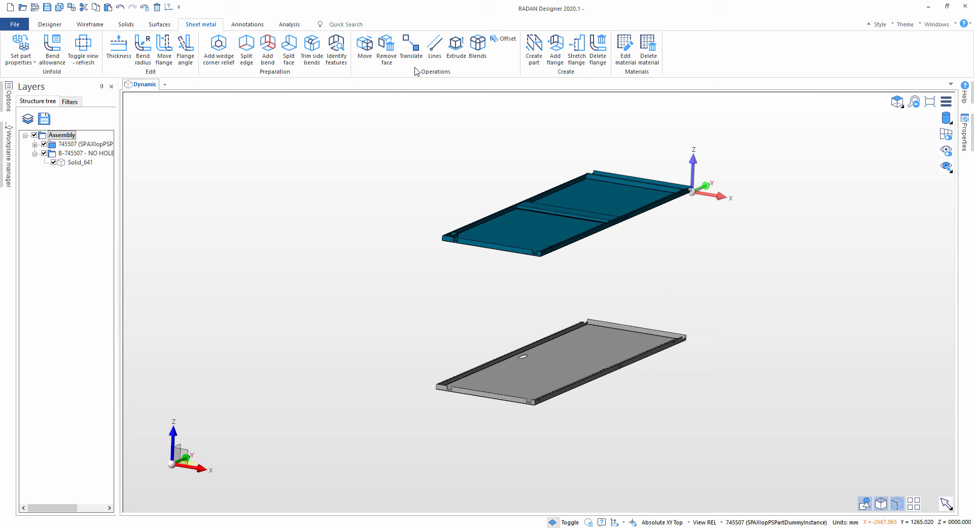
Translate the grey rebuilt solid point to point, from its end flange's notch corner onto the matching corner of the teal original.
click(411, 45)
scroll(411, 393, up, 5)
scroll(433, 410, up, 3)
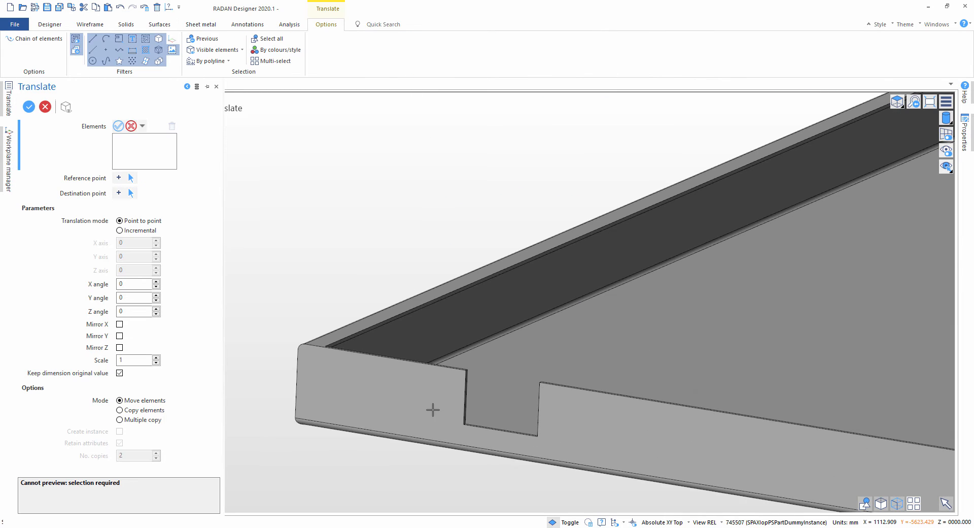
click(437, 415)
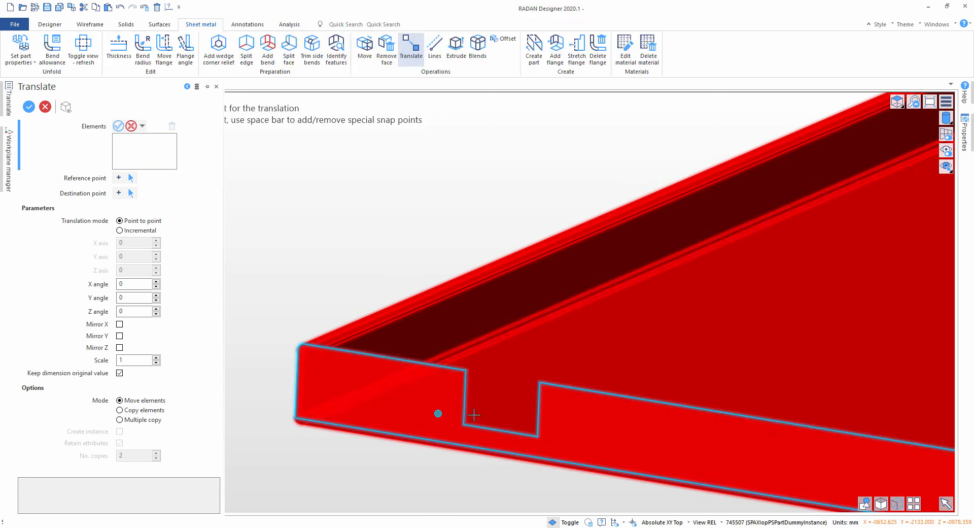
scroll(435, 412, up, 6)
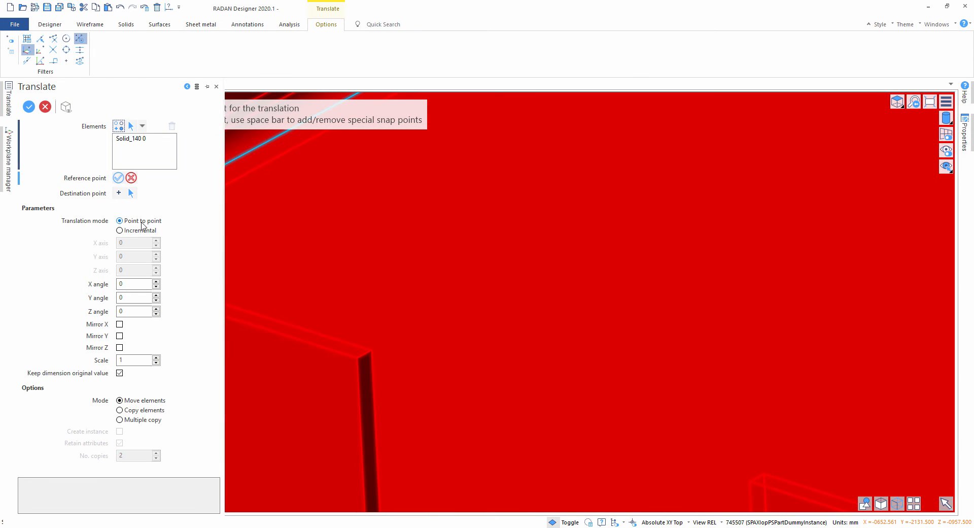
click(358, 359)
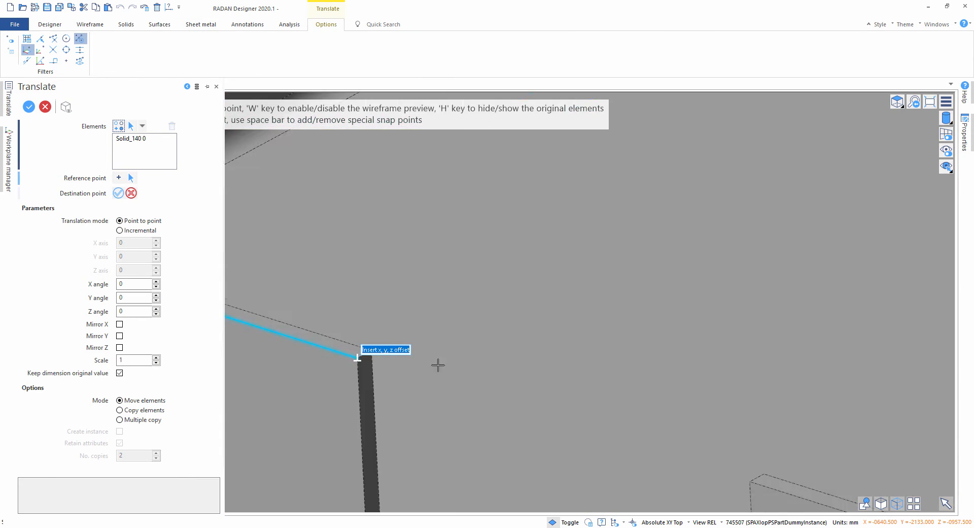
scroll(439, 363, down, 6)
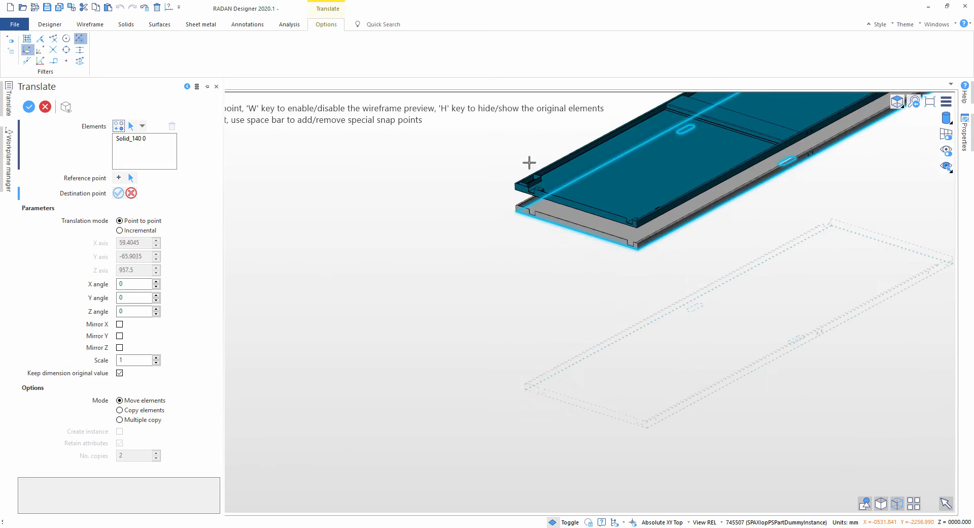
scroll(527, 163, up, 8)
scroll(467, 394, down, 3)
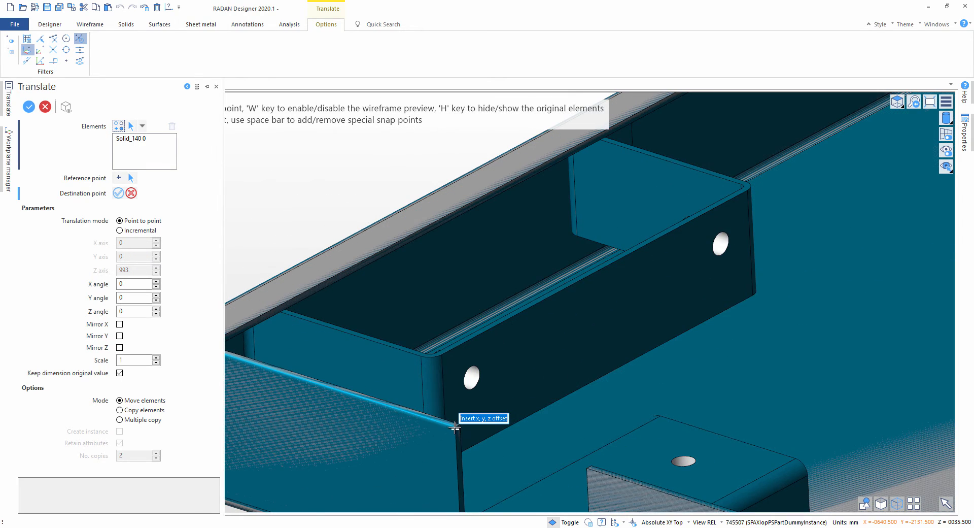
click(455, 426)
scroll(464, 431, down, 5)
scroll(401, 256, down, 3)
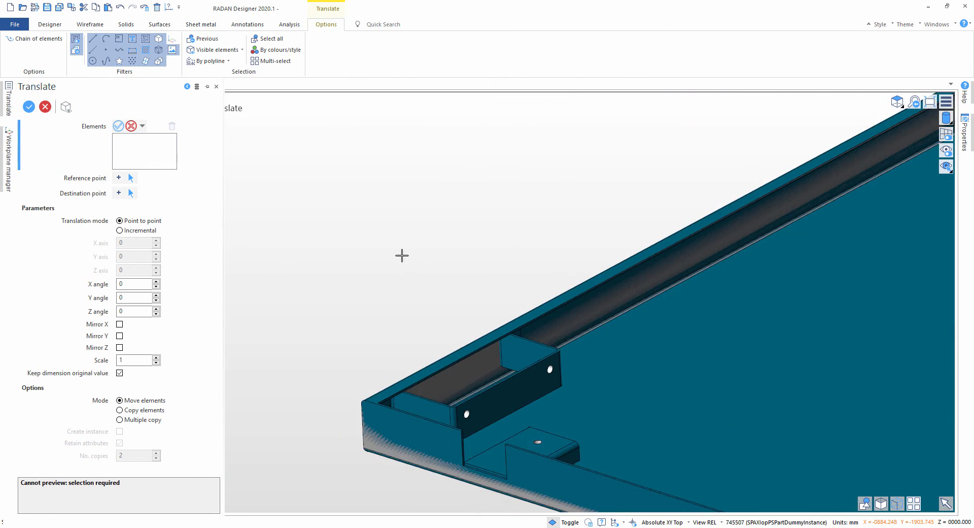
key(Escape)
Set up a Boolean operation with the teal original as target body and the overlapping grey solid as tool body.
scroll(418, 245, down, 2)
scroll(366, 220, up, 2)
middle_drag(366, 220, 324, 221)
scroll(326, 223, down, 3)
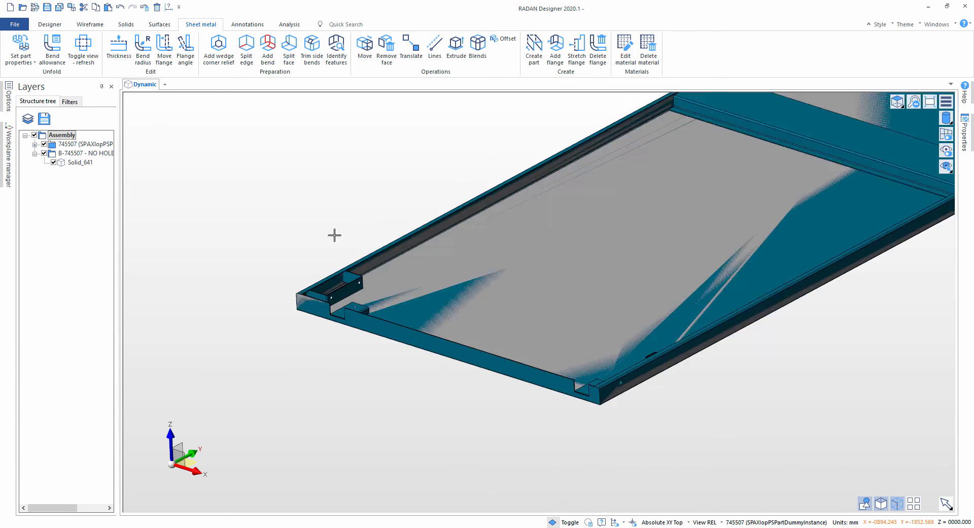
scroll(338, 239, down, 1)
middle_drag(353, 253, 341, 299)
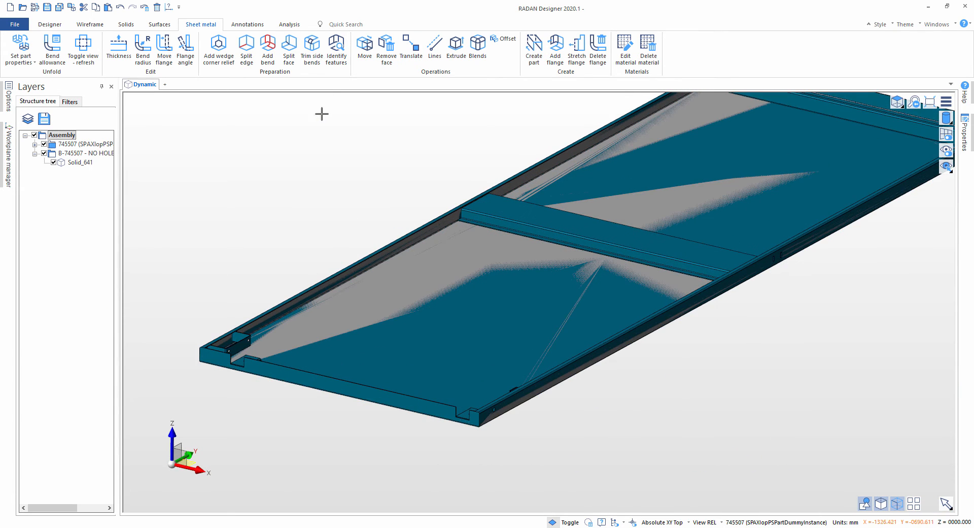
click(356, 23)
text(boo)
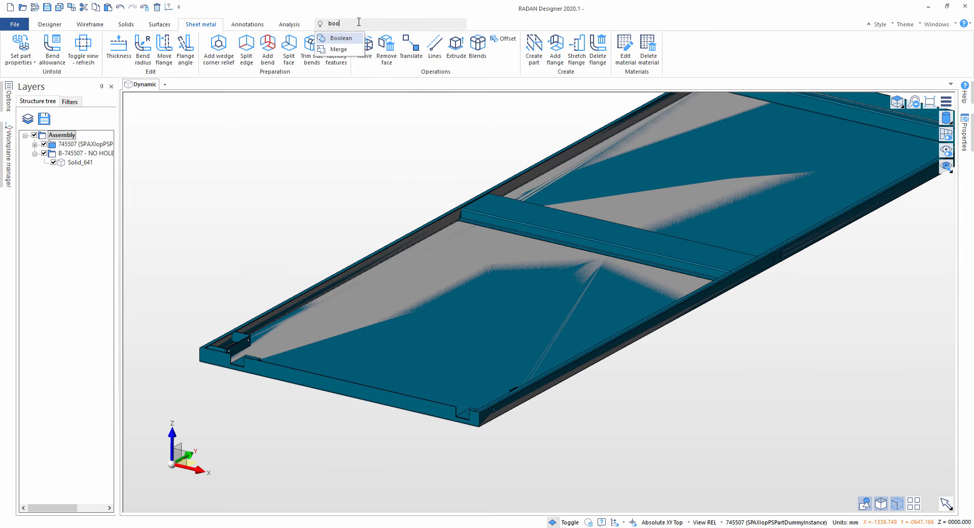
click(338, 38)
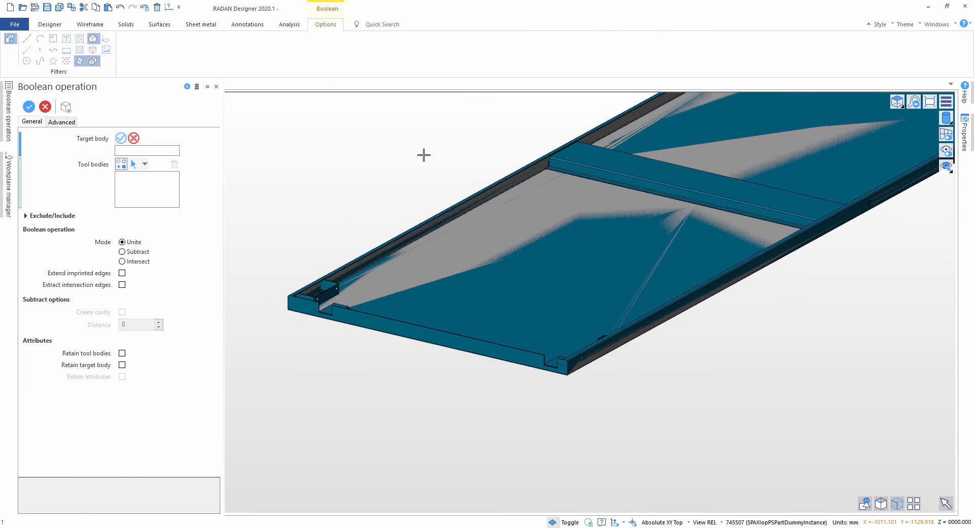
click(333, 284)
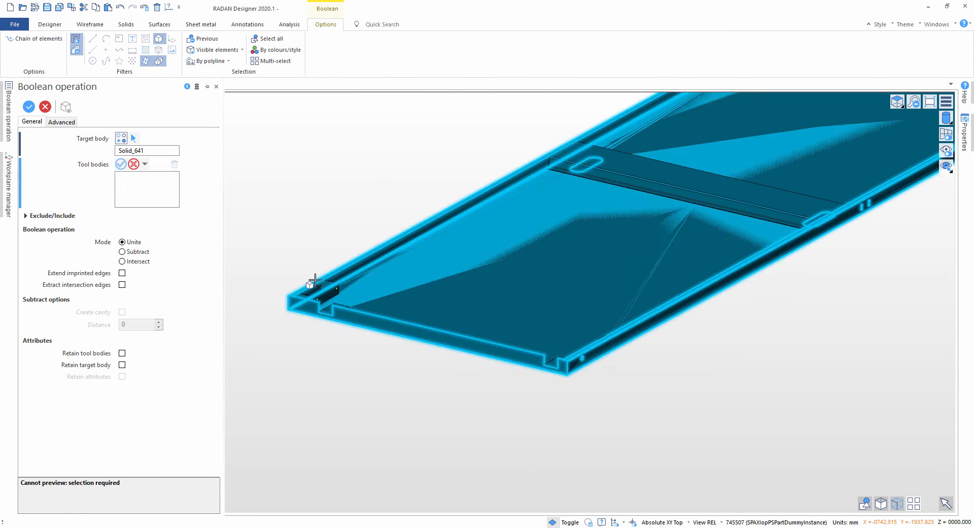
click(394, 293)
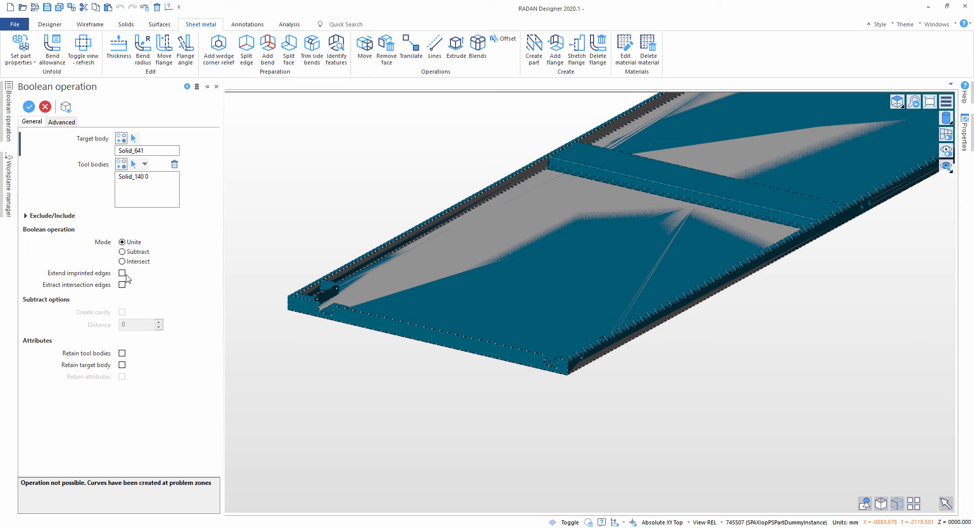
Subtract the grey solid from the teal original while retaining the tool body.
click(122, 251)
scroll(464, 404, down, 3)
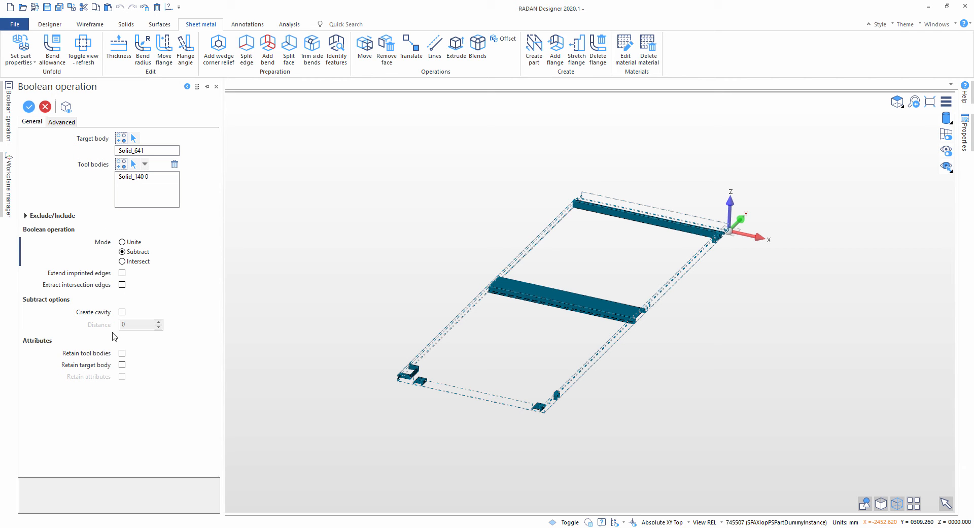
click(122, 353)
scroll(355, 360, up, 5)
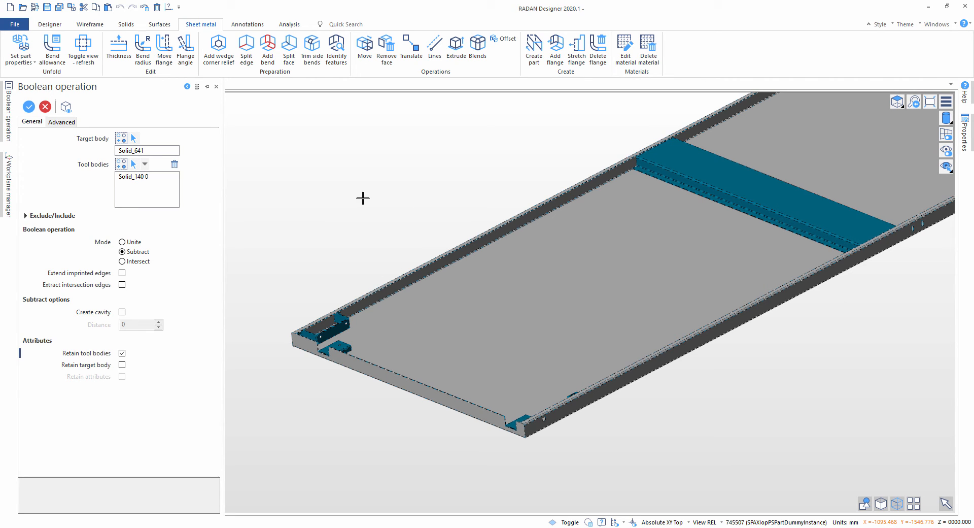
right_click(363, 197)
scroll(363, 198, down, 3)
middle_drag(363, 198, 423, 241)
scroll(423, 237, down, 1)
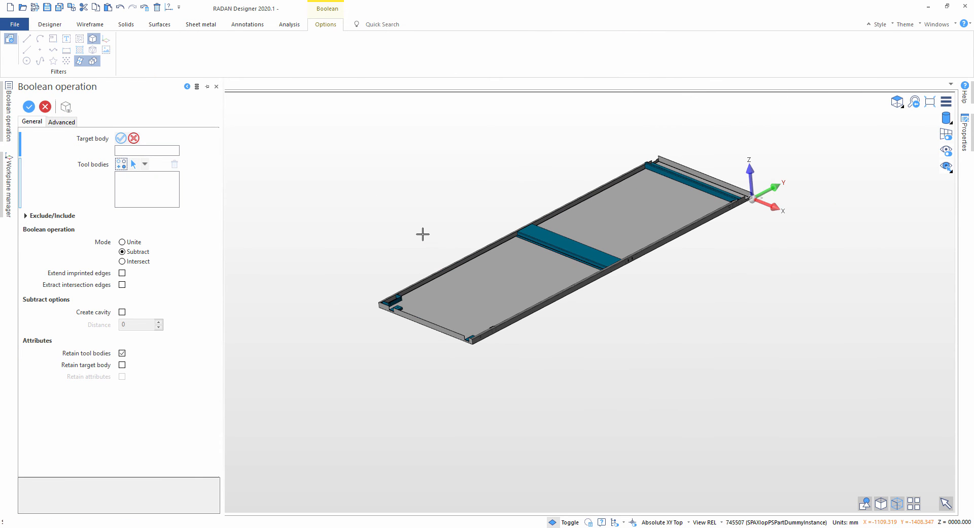
key(Escape)
Move the grey solid freely to one side, clear of the leftover teal brackets.
click(412, 49)
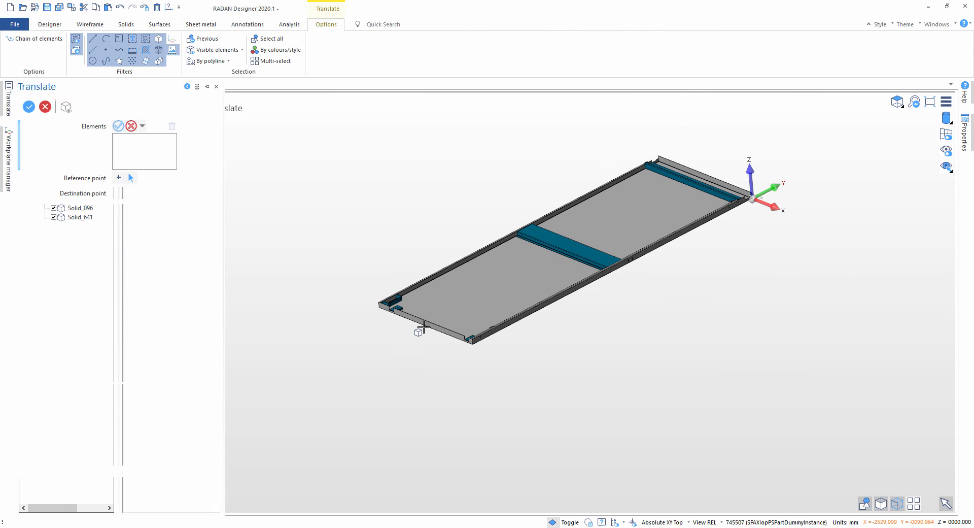
click(426, 320)
click(394, 338)
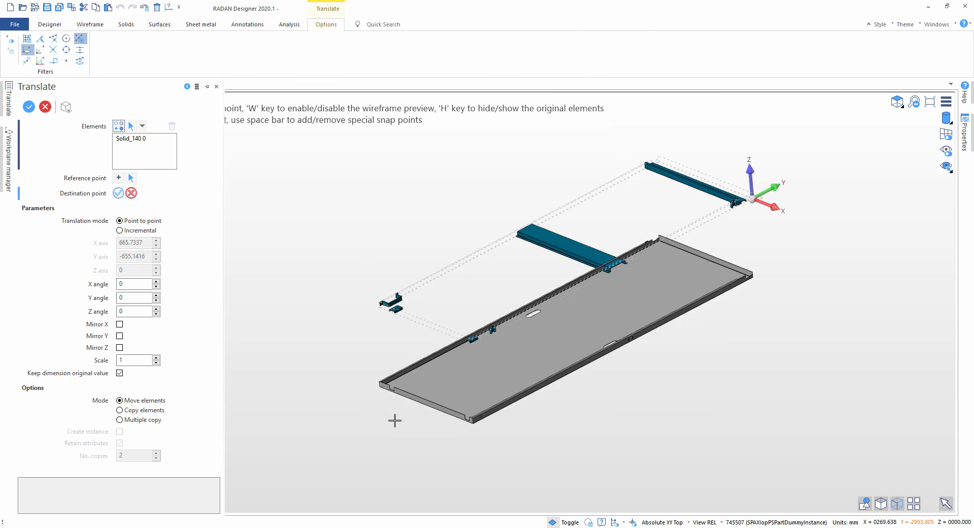
click(570, 413)
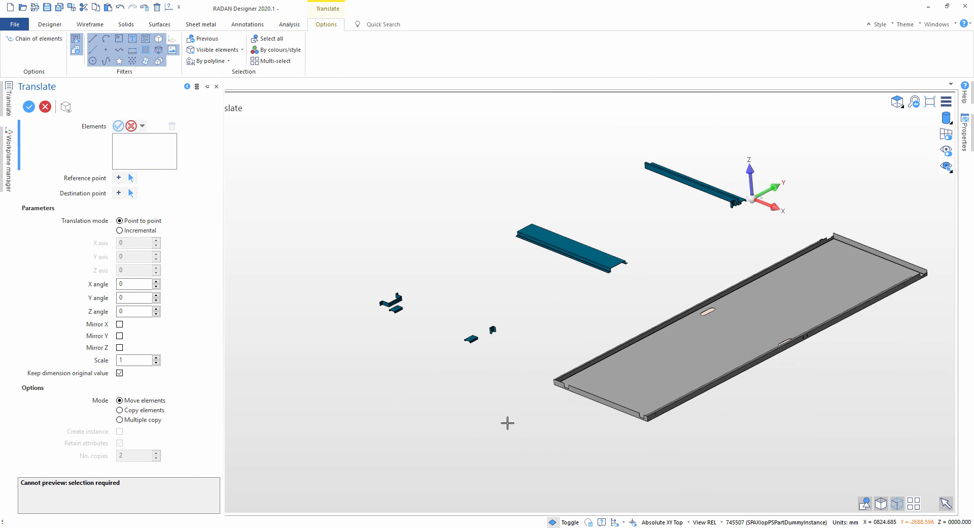
scroll(502, 366, up, 3)
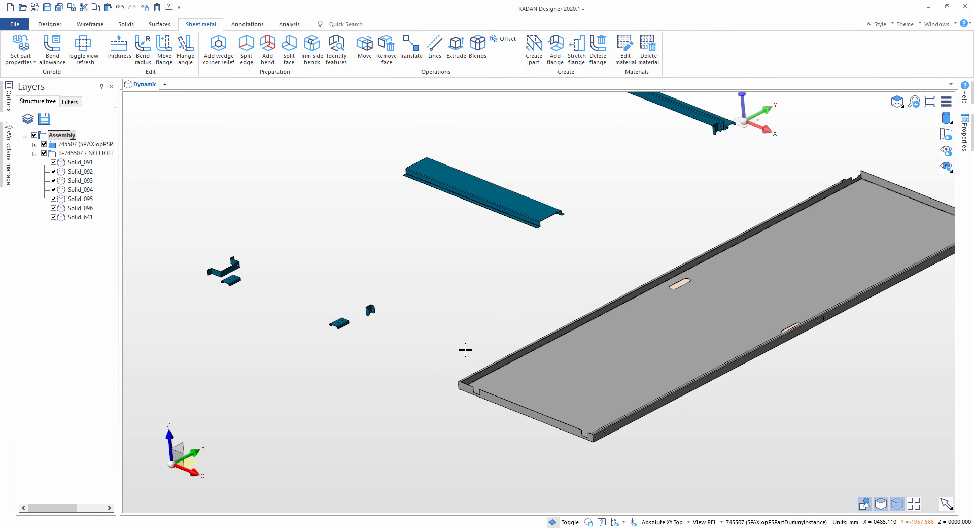
scroll(702, 330, down, 3)
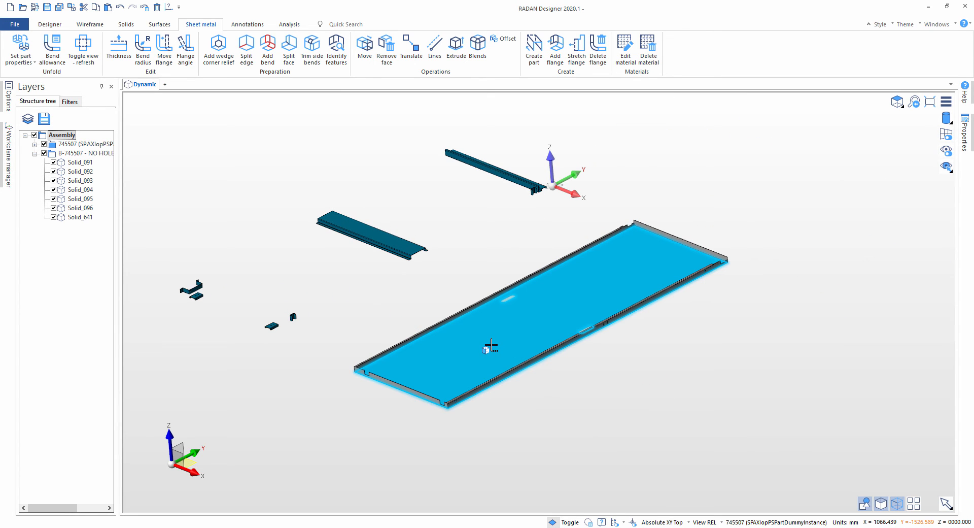
Transfer the grey solid to a new document by cutting it and pasting it at the origin.
click(403, 387)
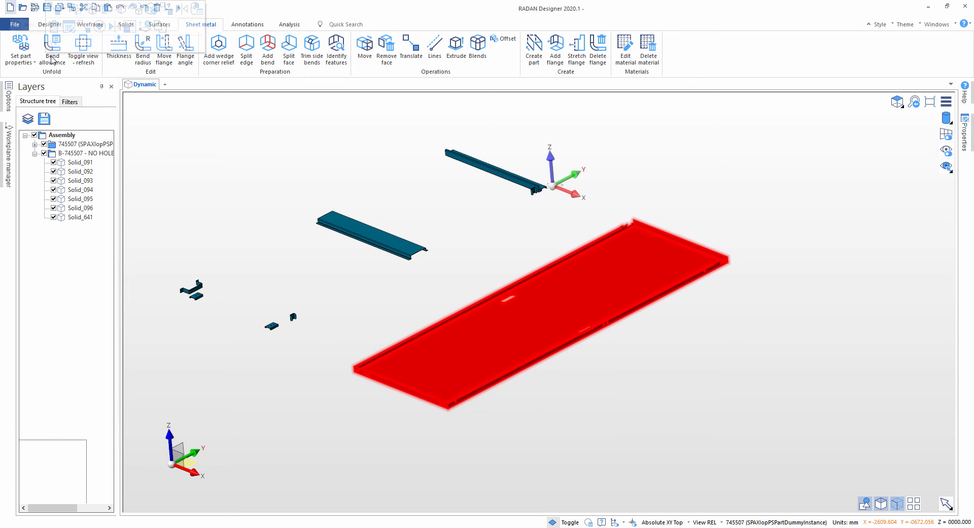
key(Delete)
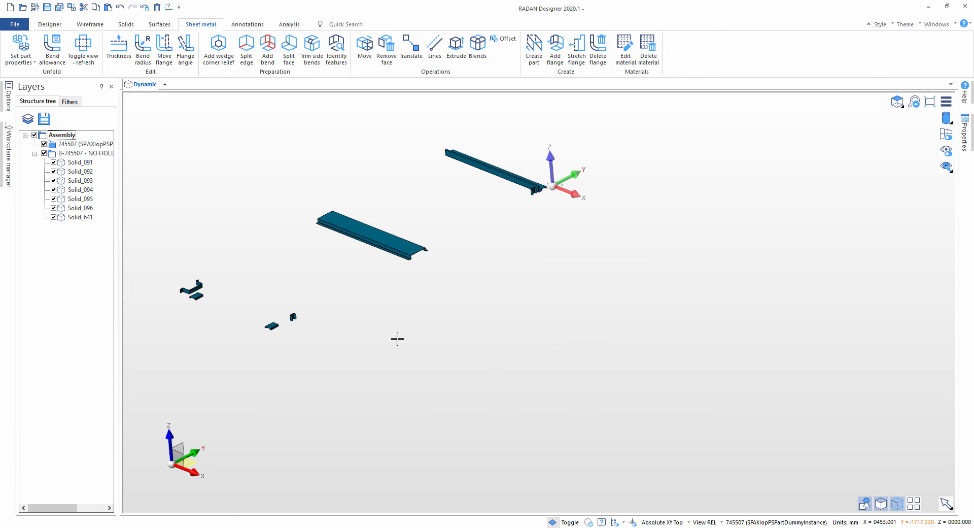
click(10, 7)
click(509, 275)
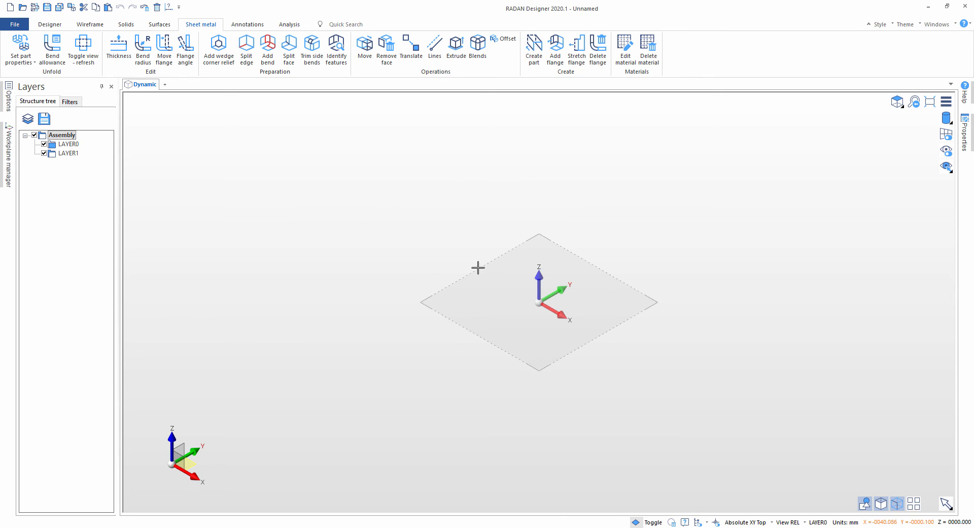
key(ctrl+v)
key(Return)
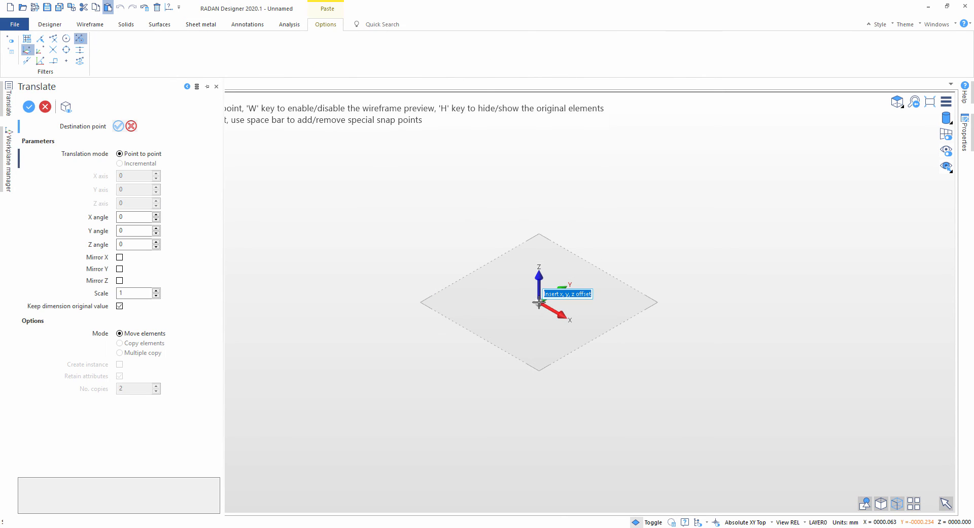
click(539, 303)
Add a wedge corner relief with offset value 2 where the end flange, side flange and upper lip meet beside the notch.
scroll(554, 328, down, 8)
middle_drag(700, 312, 695, 79)
scroll(437, 387, up, 8)
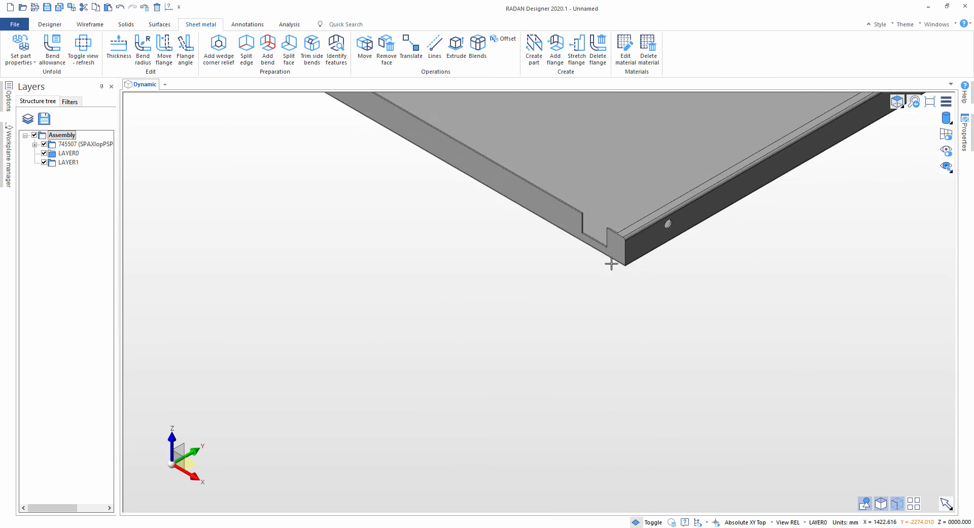
scroll(611, 263, up, 7)
middle_drag(665, 198, 558, 276)
scroll(564, 275, up, 3)
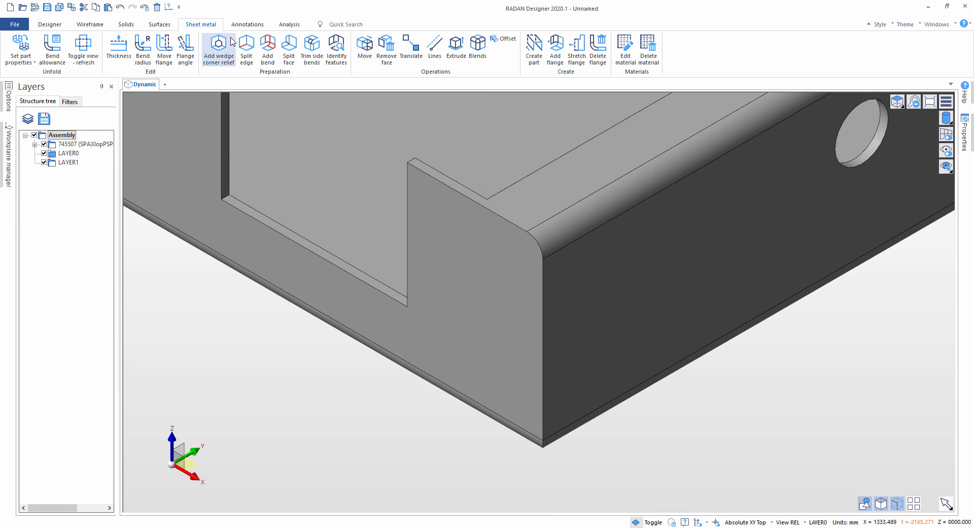
click(218, 46)
click(553, 198)
click(548, 278)
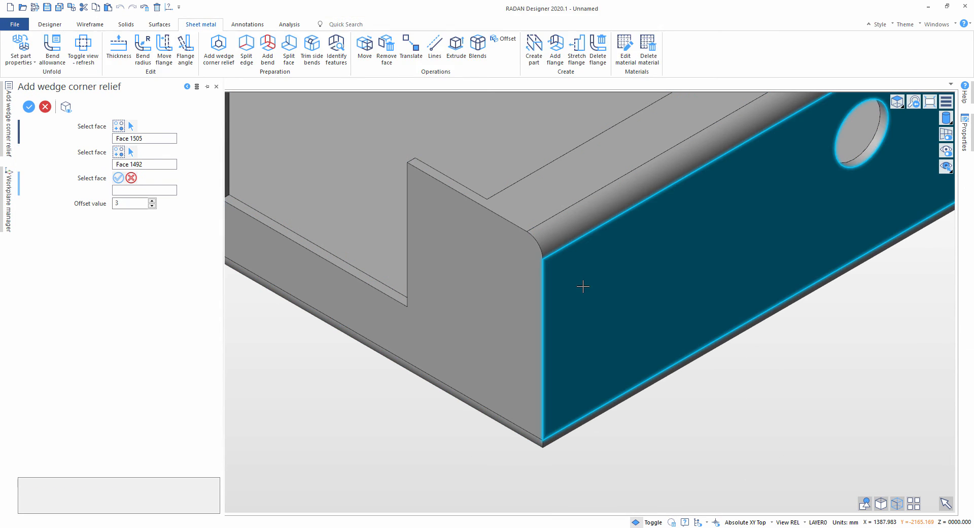
click(583, 284)
click(151, 206)
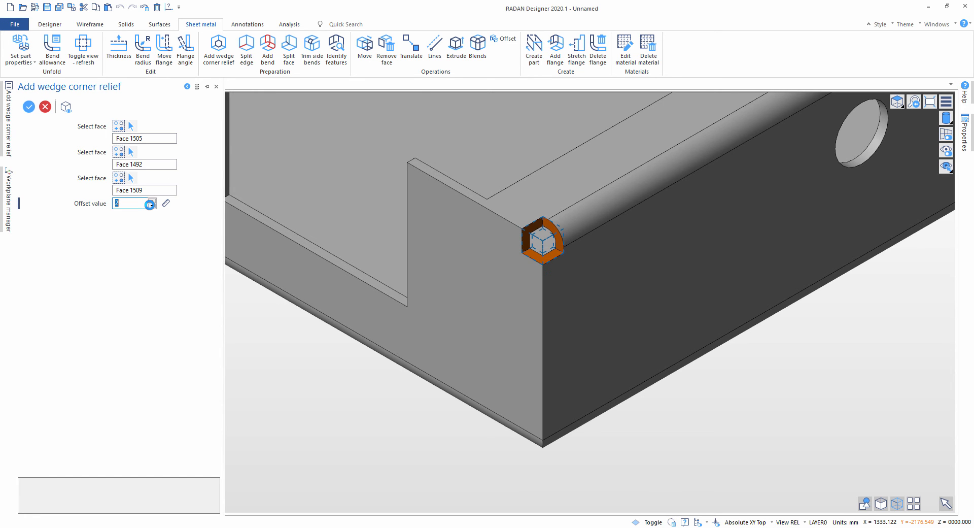
scroll(487, 337, down, 3)
middle_drag(487, 337, 509, 256)
right_click(503, 328)
Add a wedge corner relief with offset value 2 at the base of that corner, using the end flange, base and side flange faces.
click(502, 332)
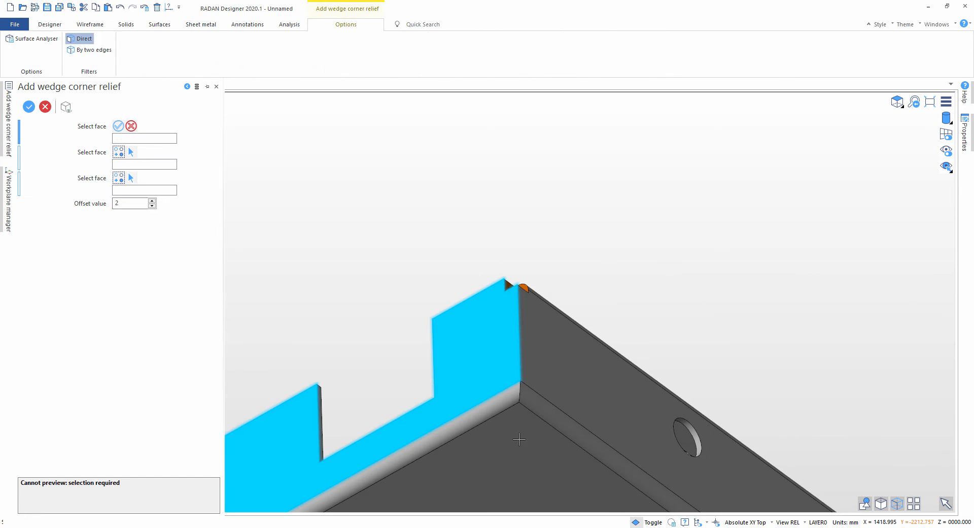
click(518, 441)
click(529, 374)
right_click(502, 401)
scroll(419, 443, down, 4)
middle_drag(413, 448, 730, 218)
scroll(731, 218, down, 4)
middle_drag(526, 355, 481, 361)
scroll(401, 436, up, 3)
click(452, 386)
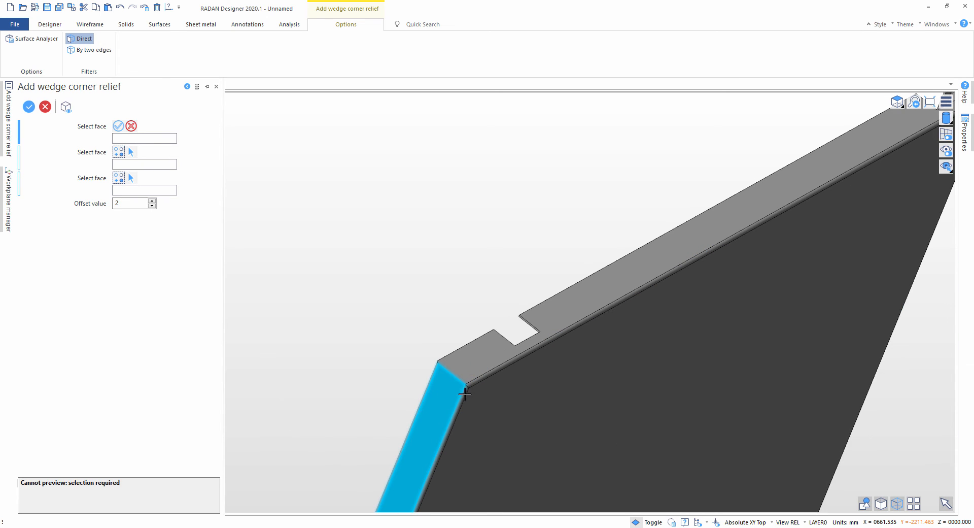
click(476, 393)
click(473, 381)
key(Escape)
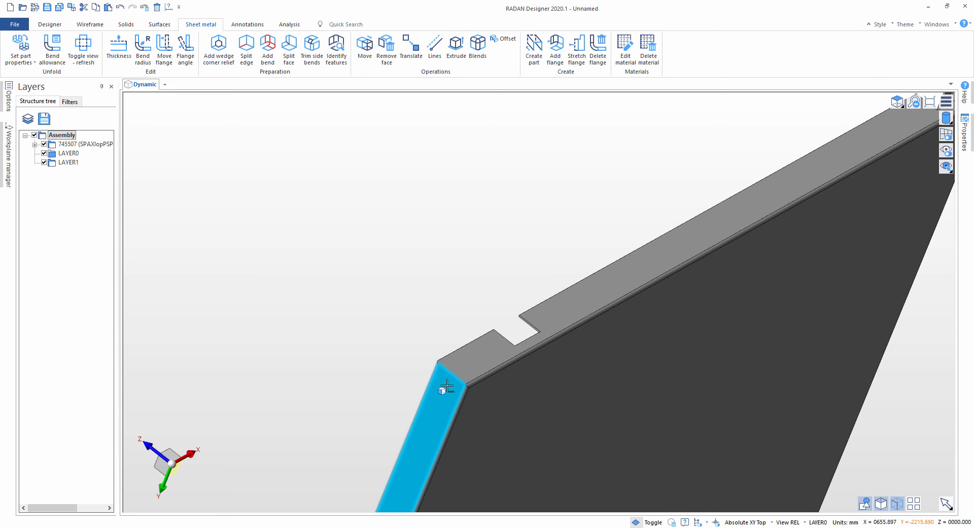
Add a wedge corner relief with offset value 2 at the base corner on the other side of the notched end flange.
click(219, 48)
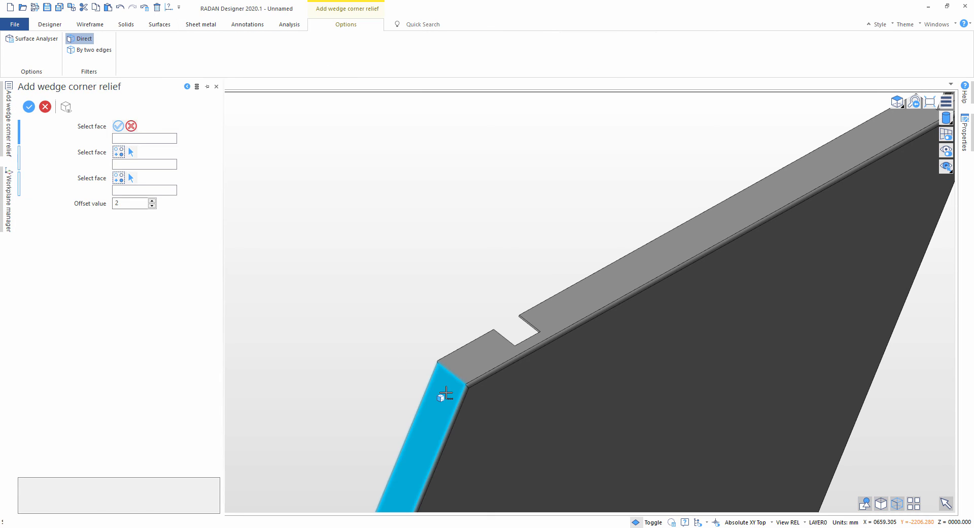
click(440, 393)
click(474, 394)
click(464, 372)
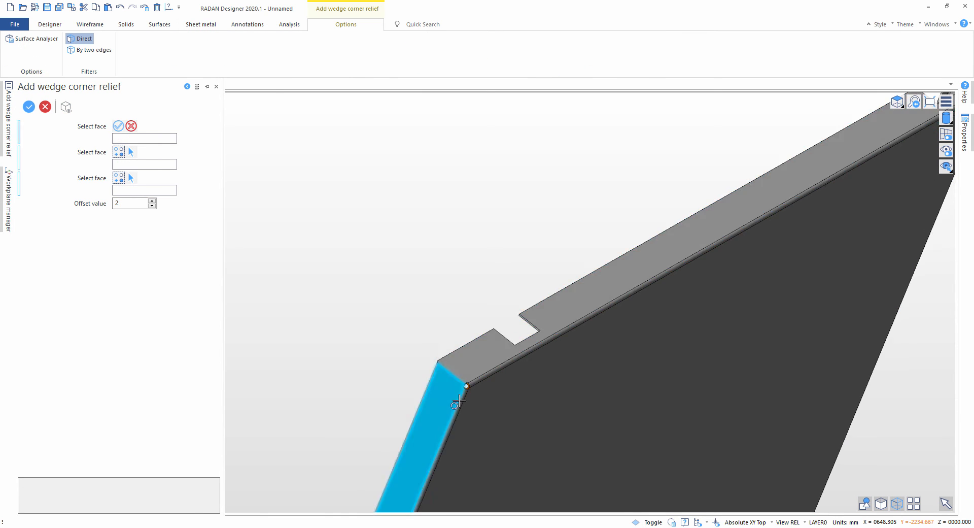
Add a wedge corner relief with offset value 2 at the upper corner, using the upper lip, side flange and notched end flange.
middle_drag(463, 394, 457, 374)
scroll(457, 375, up, 2)
click(407, 342)
click(416, 385)
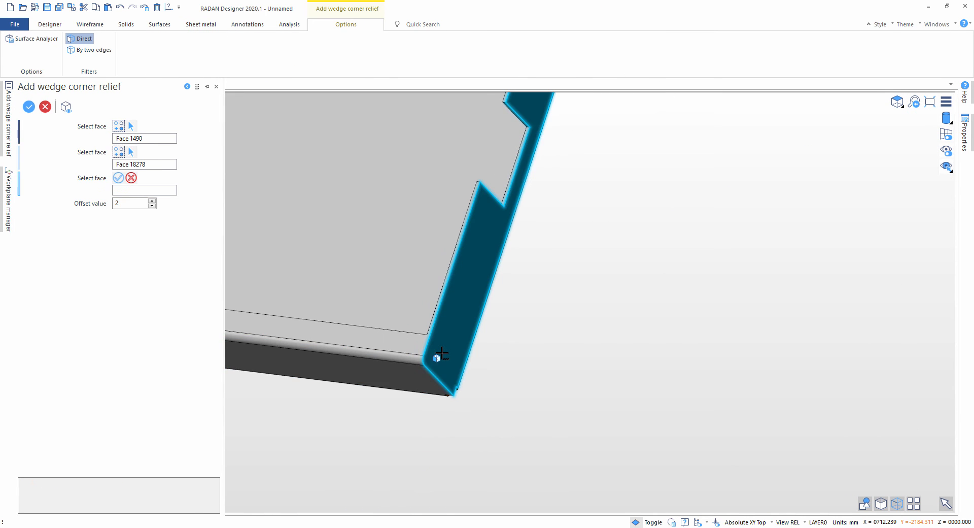
click(441, 352)
Add a wedge corner relief with offset value 2 at the far end, using the plain end flange, base and adjoining stepped side flange.
scroll(417, 361, down, 4)
middle_drag(397, 364, 766, 342)
scroll(408, 351, down, 5)
scroll(585, 336, up, 8)
middle_drag(588, 334, 509, 330)
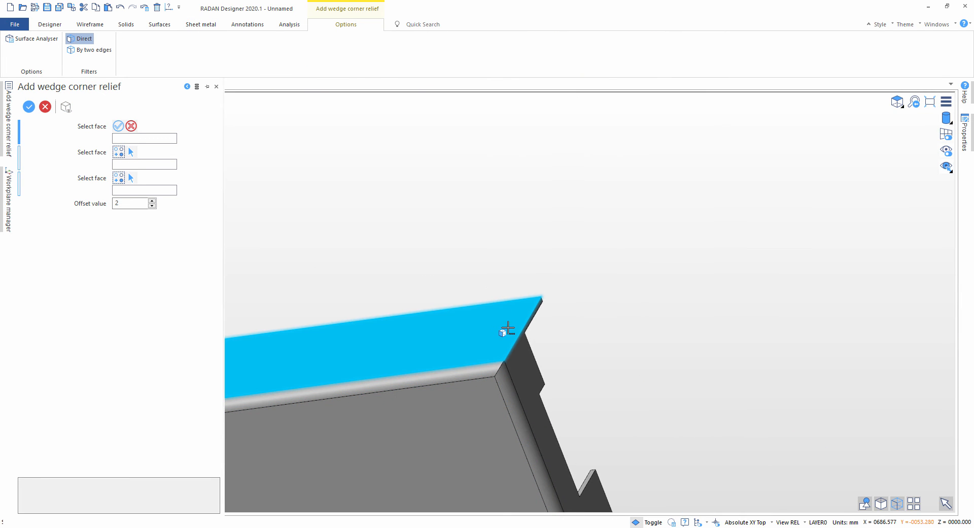
click(508, 329)
click(483, 407)
click(519, 372)
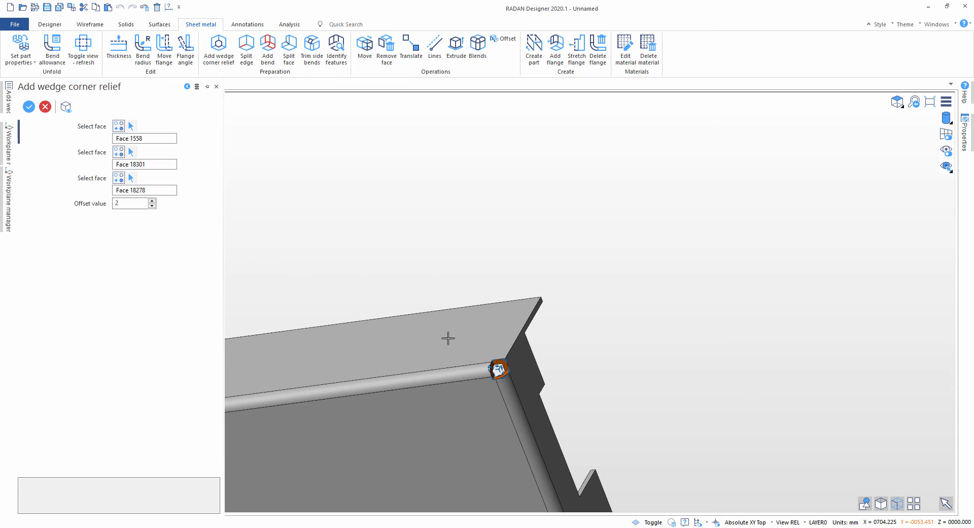
right_click(448, 339)
Add a wedge corner relief with offset value 2 at the opposite far base corner, using the stepped side flange, base and plain end flange.
scroll(378, 407, down, 4)
middle_drag(379, 407, 448, 429)
scroll(448, 429, down, 4)
middle_drag(393, 391, 548, 370)
scroll(424, 391, up, 8)
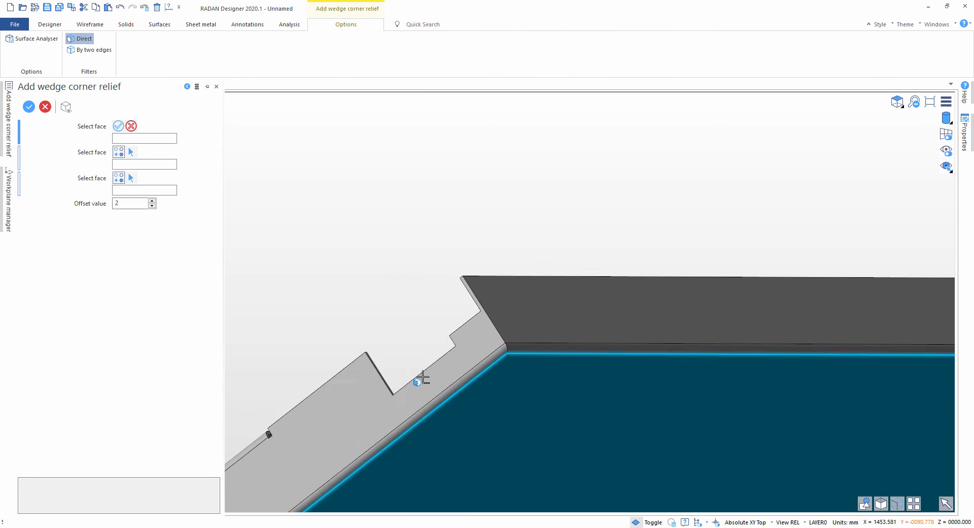
click(495, 327)
click(540, 372)
click(512, 307)
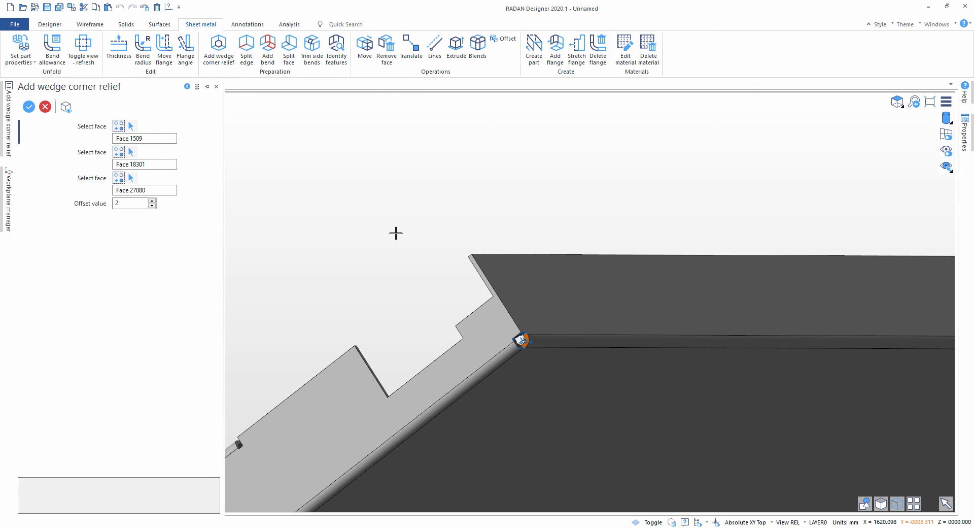
right_click(395, 232)
key(Escape)
Split the corner edge between the stepped side flange and the plain end flange using Overlap with gap 1 and offset 0.
click(246, 47)
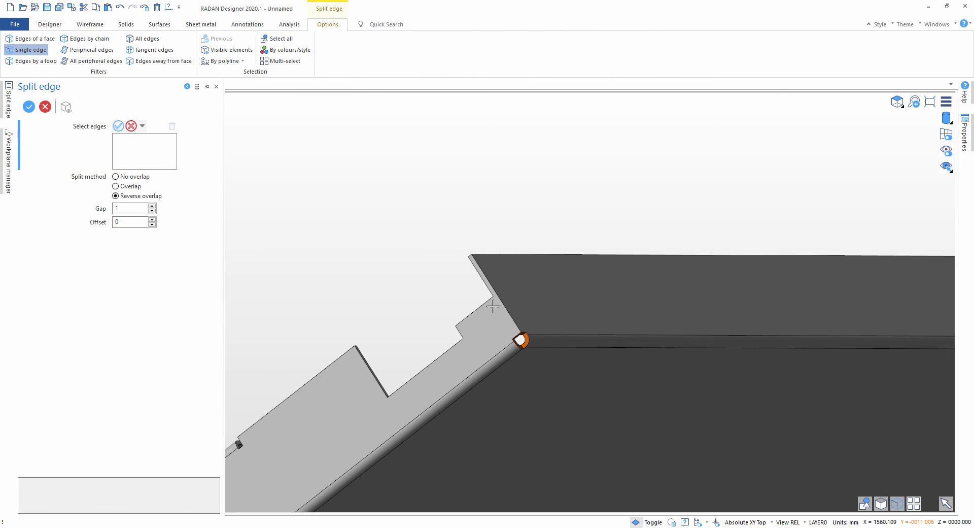
click(495, 295)
scroll(532, 305, up, 3)
middle_drag(532, 305, 503, 337)
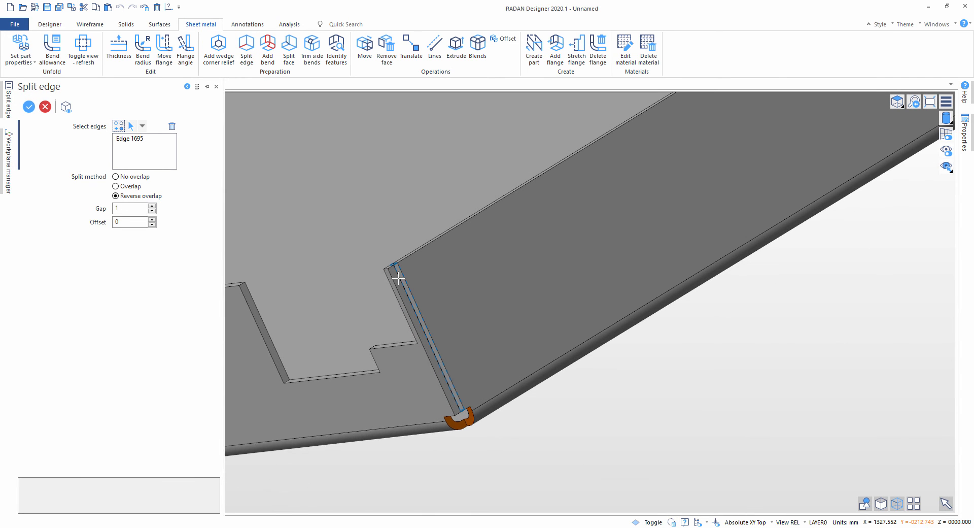
click(132, 188)
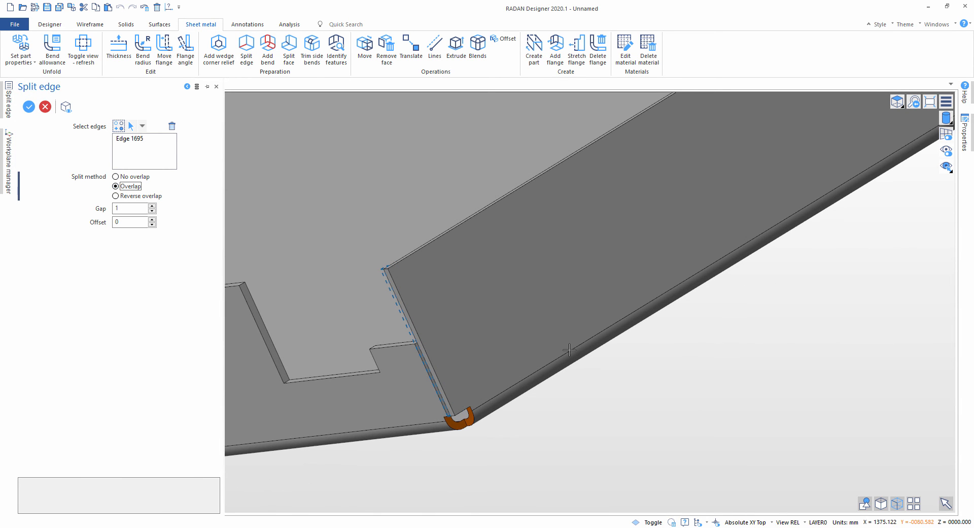
middle_drag(569, 349, 584, 221)
right_click(610, 190)
Split the matching corner edge at the other end of the plain end flange using Overlap with gap 1.
scroll(615, 227, down, 5)
scroll(584, 220, up, 3)
click(640, 305)
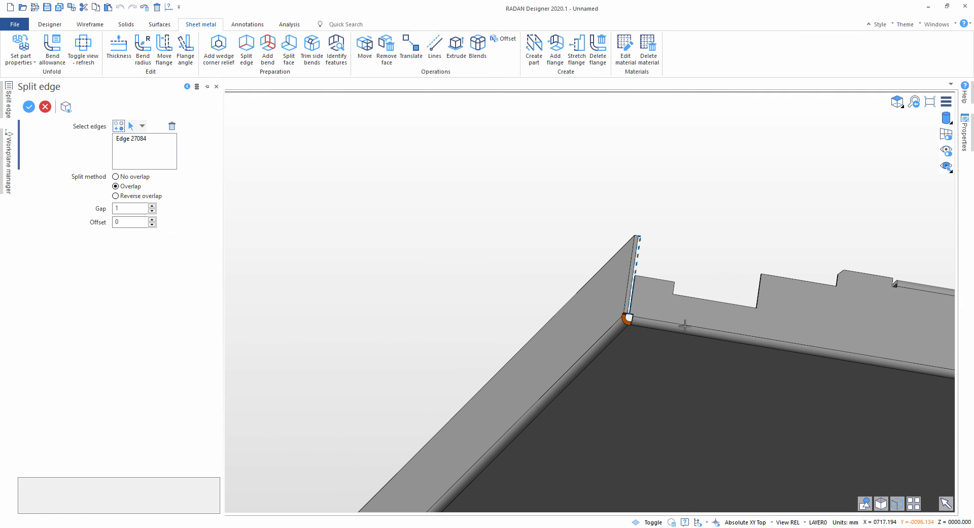
right_click(690, 274)
scroll(692, 341, down, 5)
middle_drag(692, 342, 400, 197)
scroll(534, 258, up, 5)
scroll(638, 310, up, 3)
middle_drag(604, 310, 531, 230)
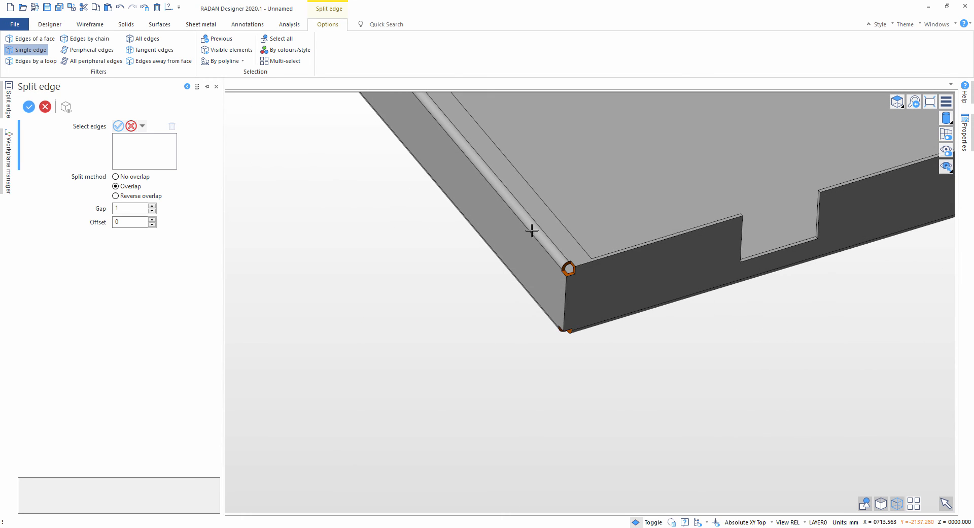
click(566, 308)
right_click(627, 380)
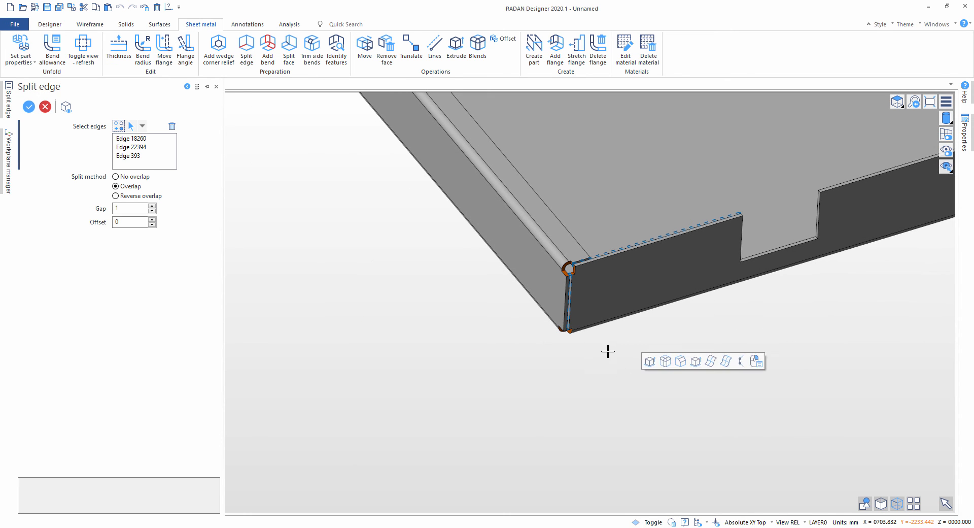
key(Escape)
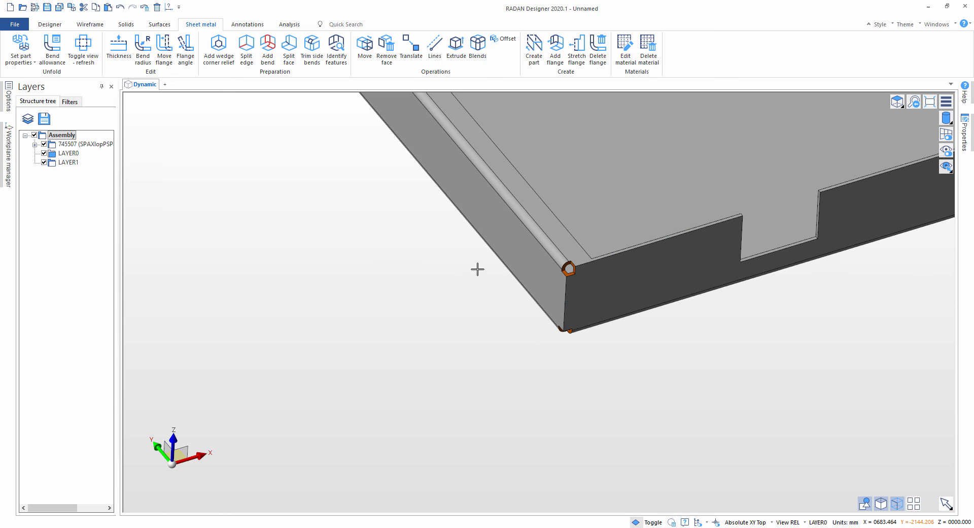
Split the vertical corner edge between the side flange and the notched end flange using Reverse overlap with gap 1.
click(246, 49)
scroll(562, 308, up, 3)
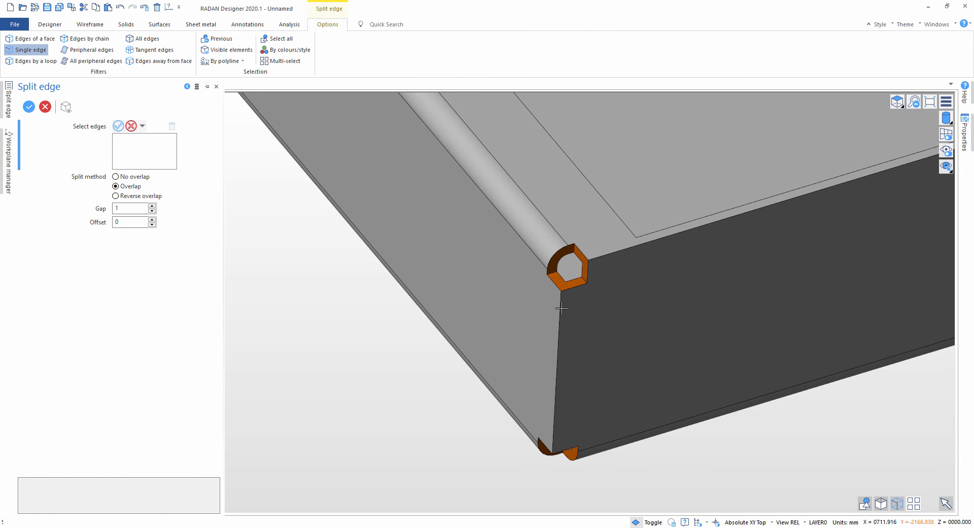
click(561, 309)
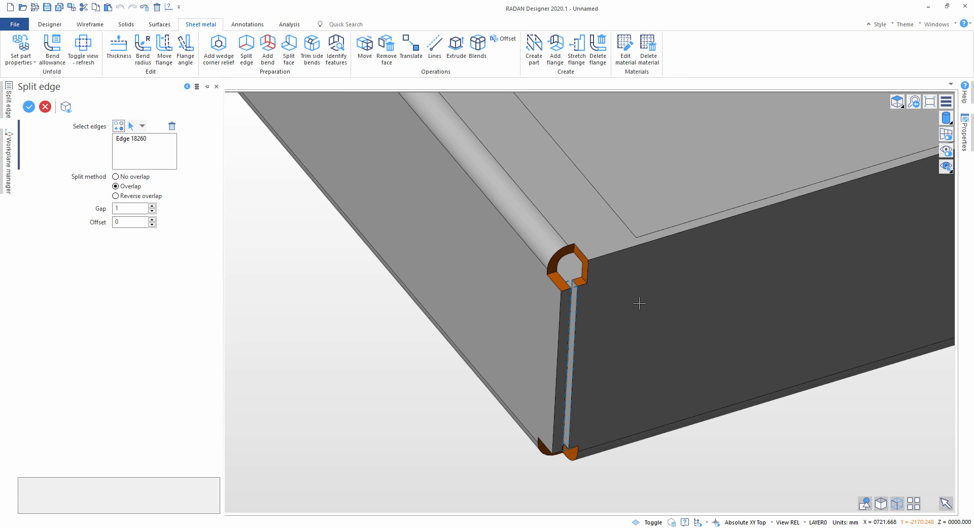
click(135, 195)
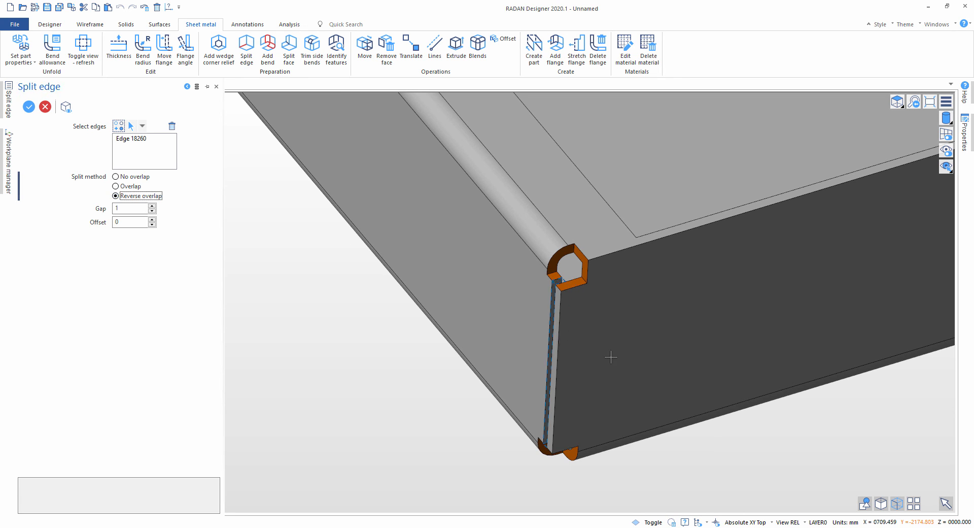
click(612, 350)
Split the edge between the upper lip and the notched end flange at that corner using Overlap with gap 1.
click(611, 253)
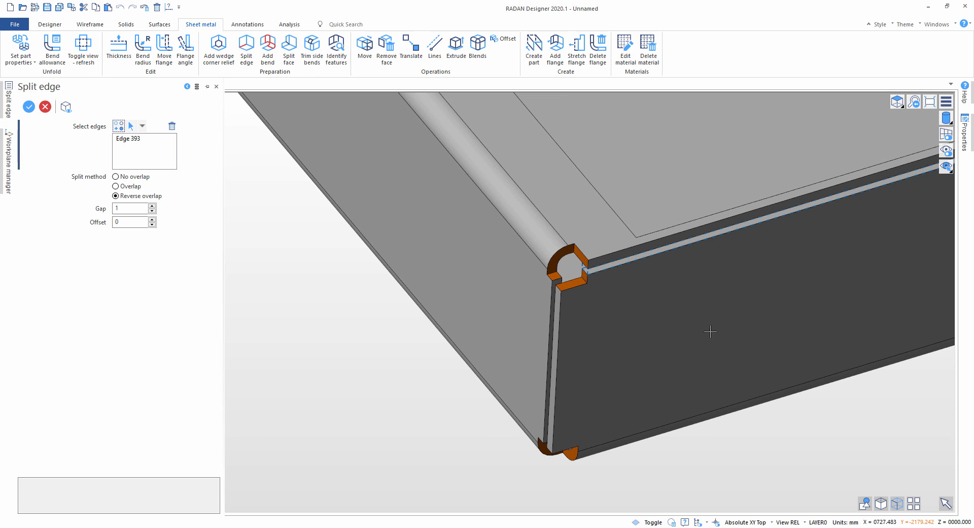
click(132, 187)
right_click(360, 388)
Split the upper lip edge at the other corner of the notched end flange using Overlap with gap 1.
scroll(518, 374, down, 8)
scroll(599, 261, up, 10)
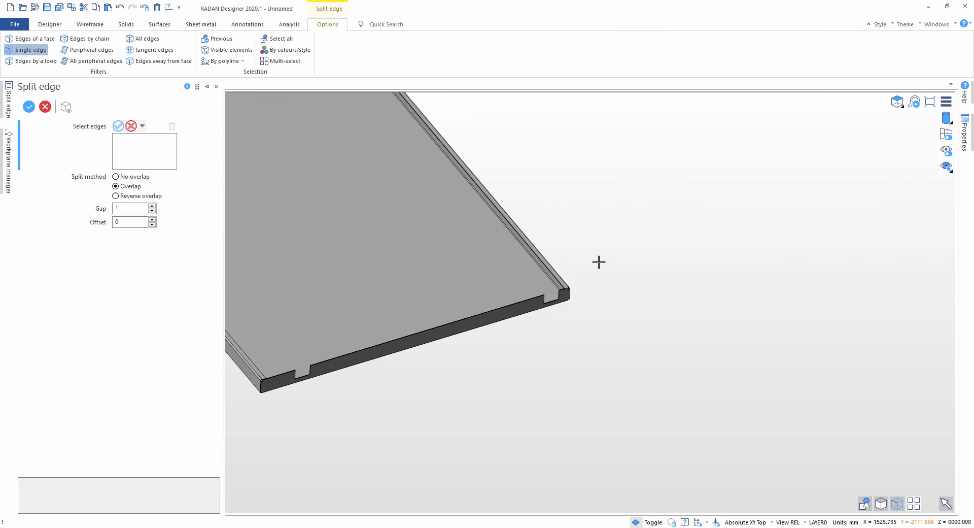
click(437, 235)
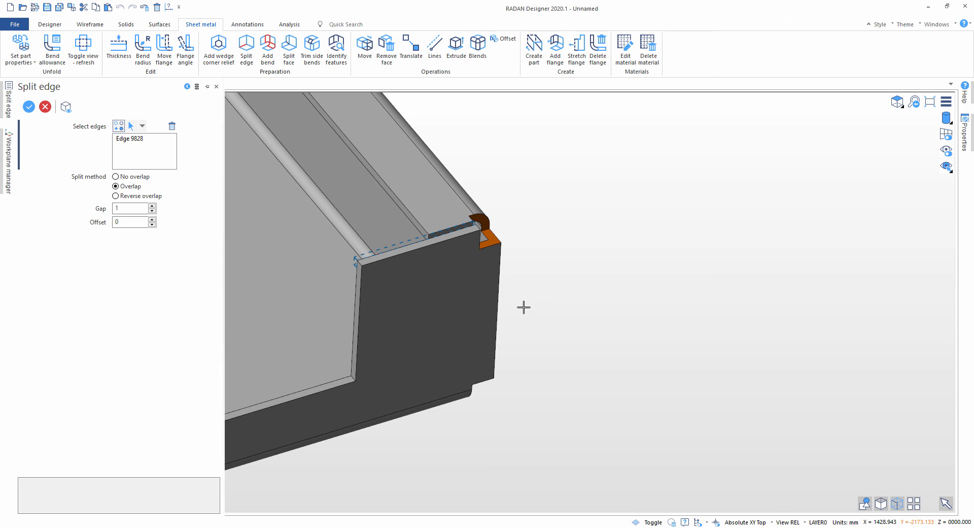
right_click(507, 285)
Split the vertical edge between the notched end flange and side flange at that second corner with gap 1.
click(500, 279)
right_click(575, 298)
middle_drag(574, 299, 539, 300)
right_click(593, 262)
scroll(487, 257, up, 3)
middle_drag(488, 258, 367, 270)
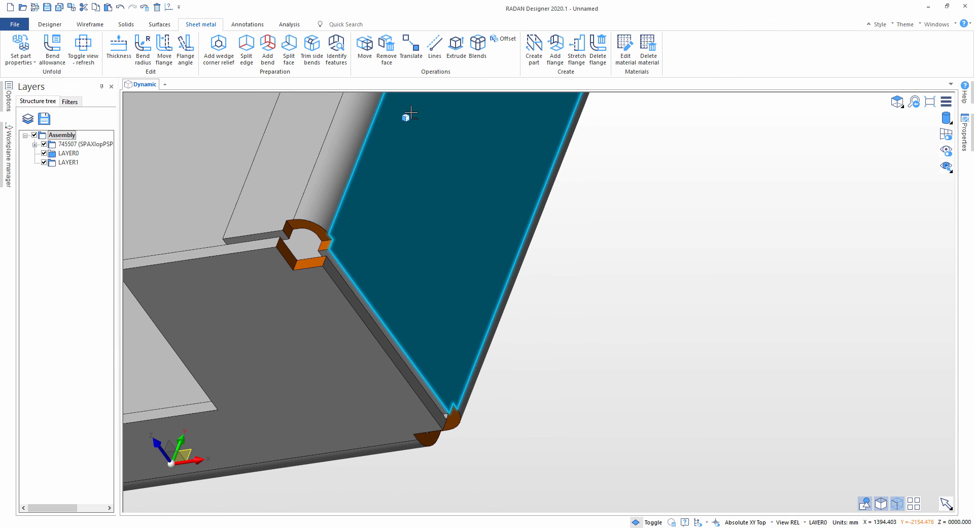
Remove and heal the wedge relief faces at the upper corner where the lip, side flange and notched end flange meet.
click(386, 48)
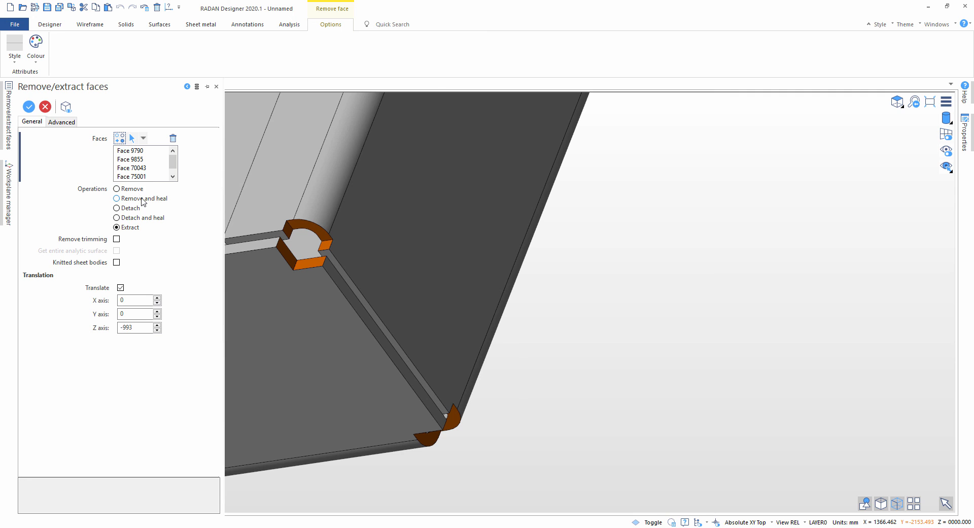
click(136, 198)
key(Escape)
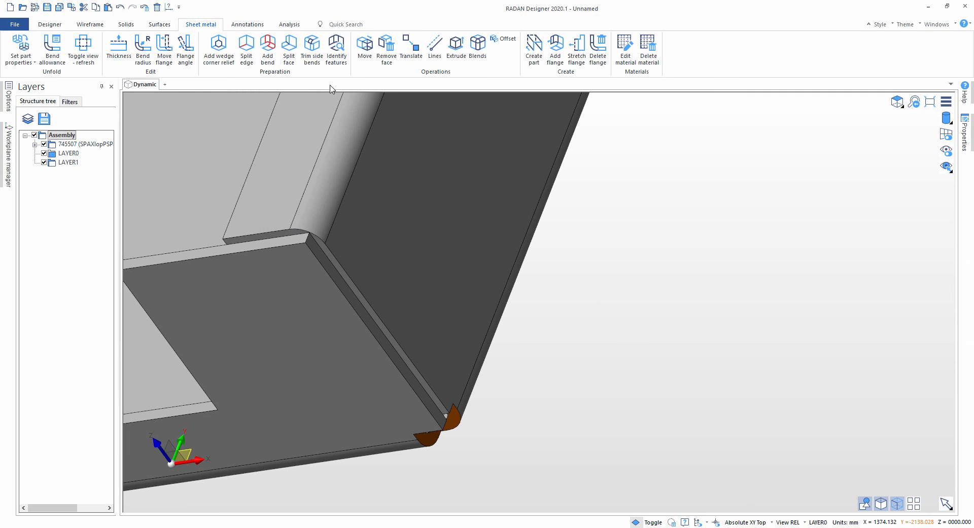
Blend the sharp upper corner edge of the notched end flange with a constant radius of 3 mm.
click(480, 48)
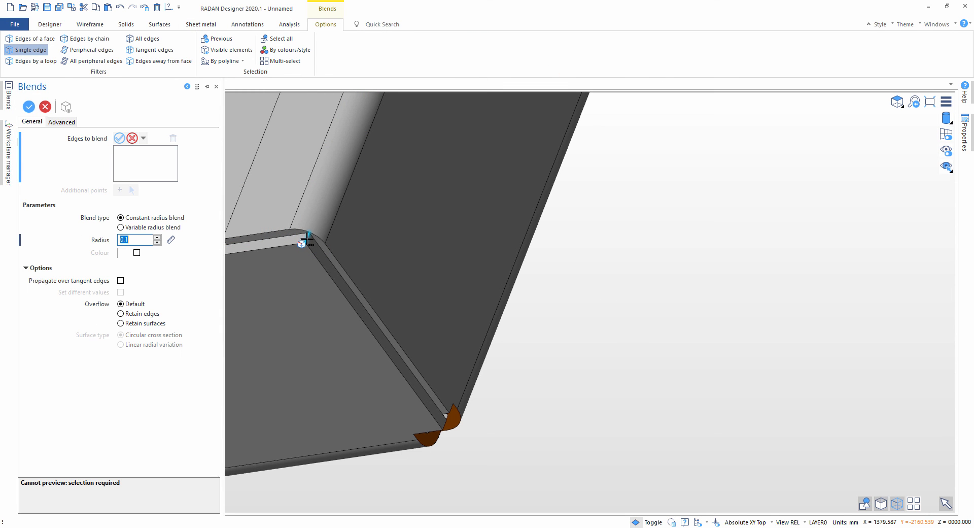
click(306, 242)
drag(305, 256, 308, 253)
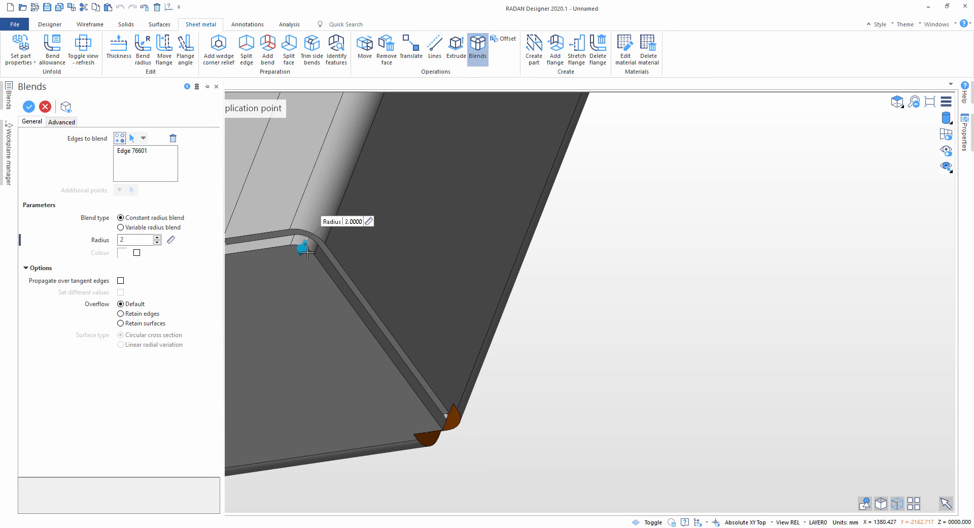
click(306, 255)
right_click(611, 341)
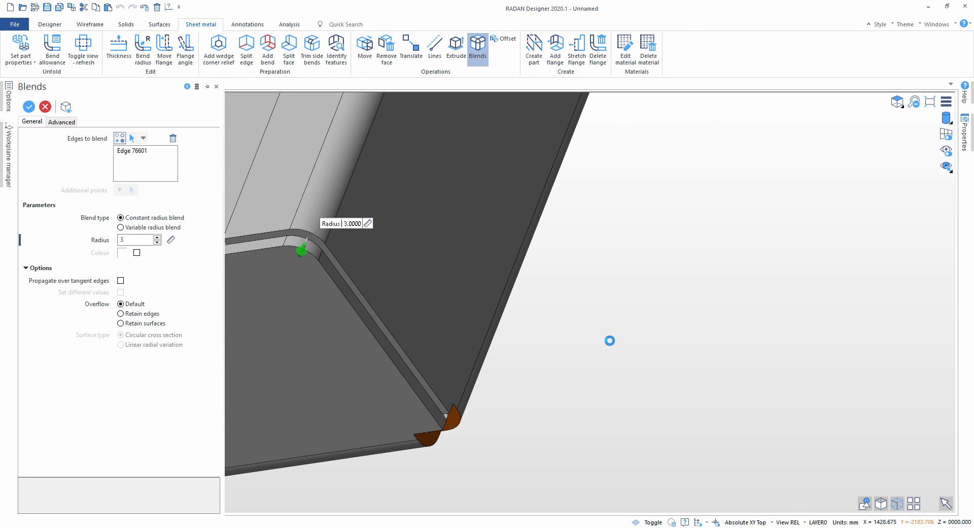
scroll(428, 377, down, 1)
middle_drag(428, 377, 594, 359)
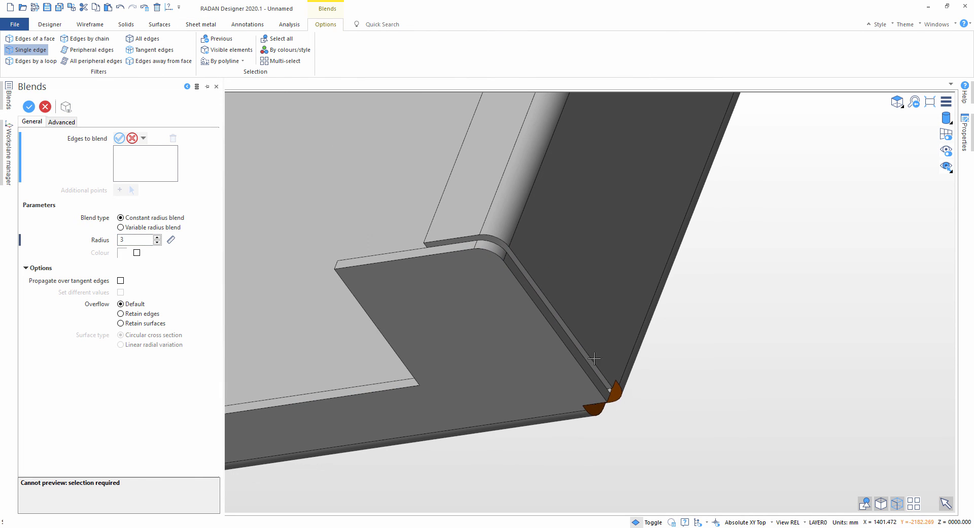
right_click(693, 416)
Set the part properties to Aluminium with K-factor 0.43 and automatic primary face selection, and unfold the part.
scroll(692, 416, down, 4)
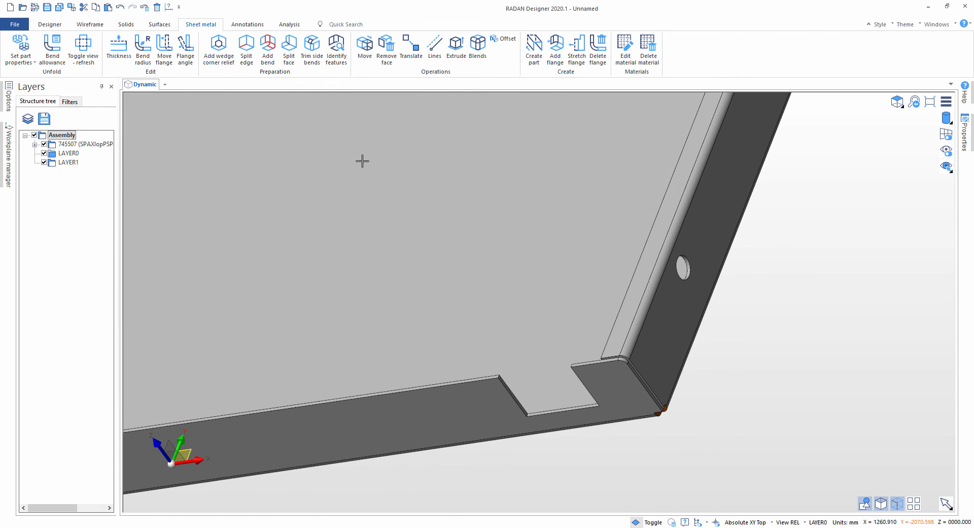
click(21, 44)
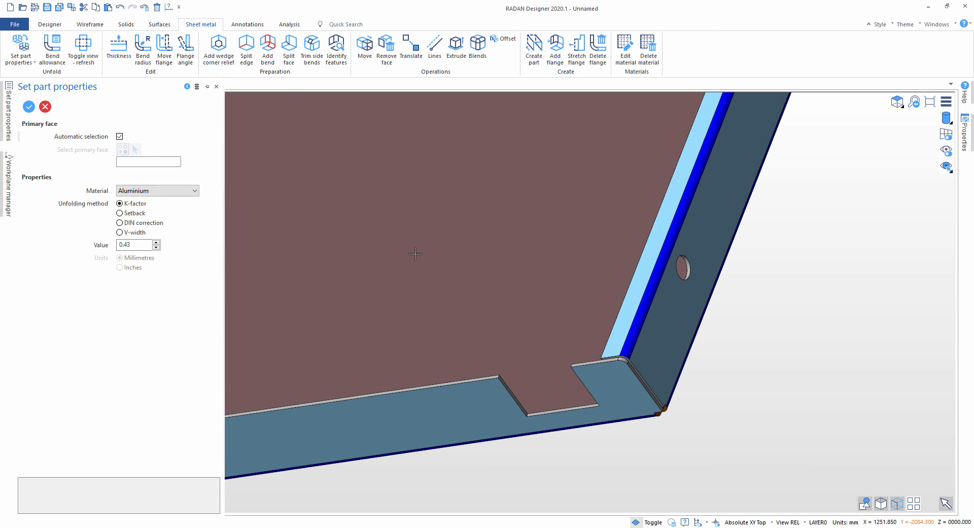
click(83, 49)
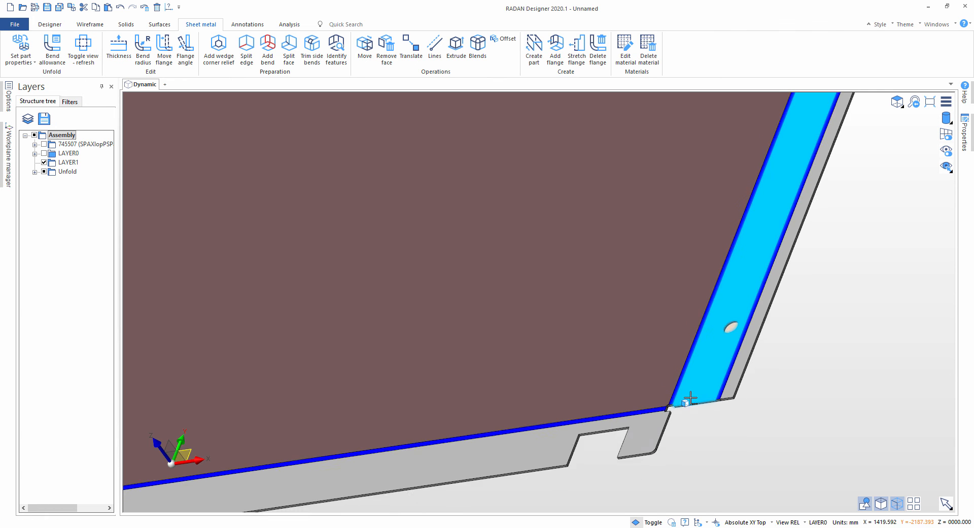